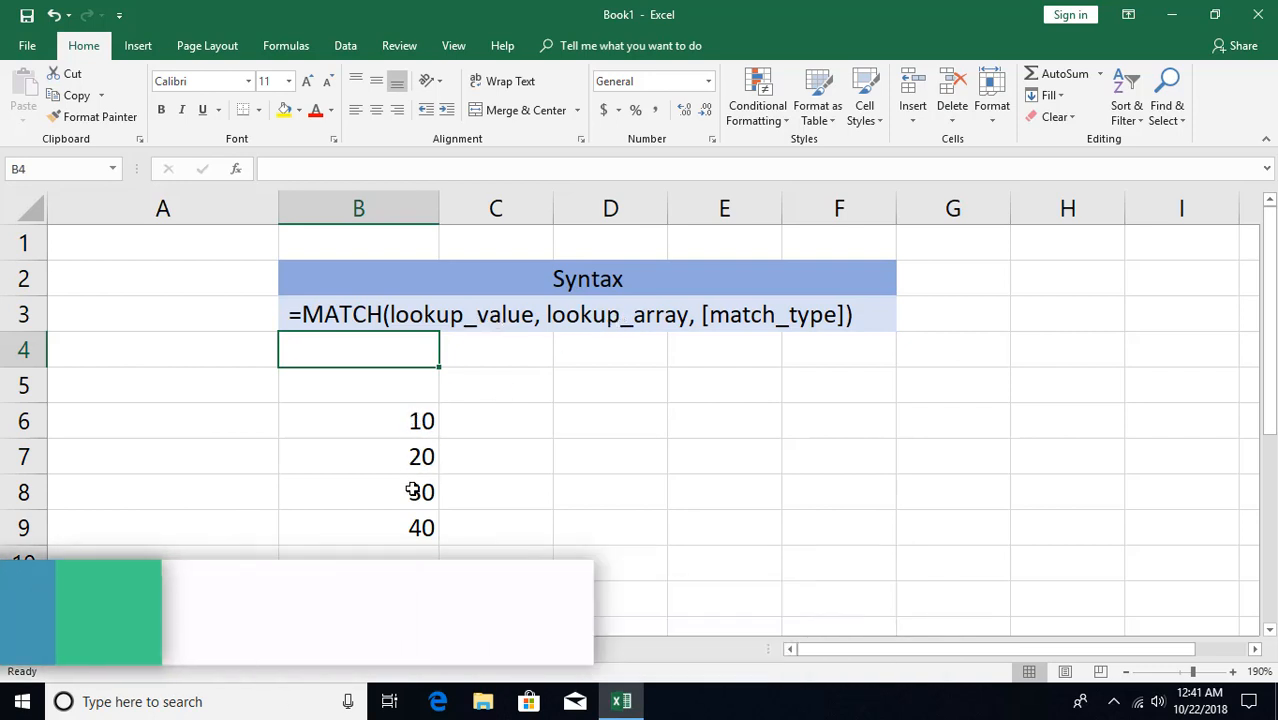
# Enter =MATCH(B11,B6:B9) in B12 for the less-than match, leaving out the match type
pyautogui.scroll(-1, 415, 513)
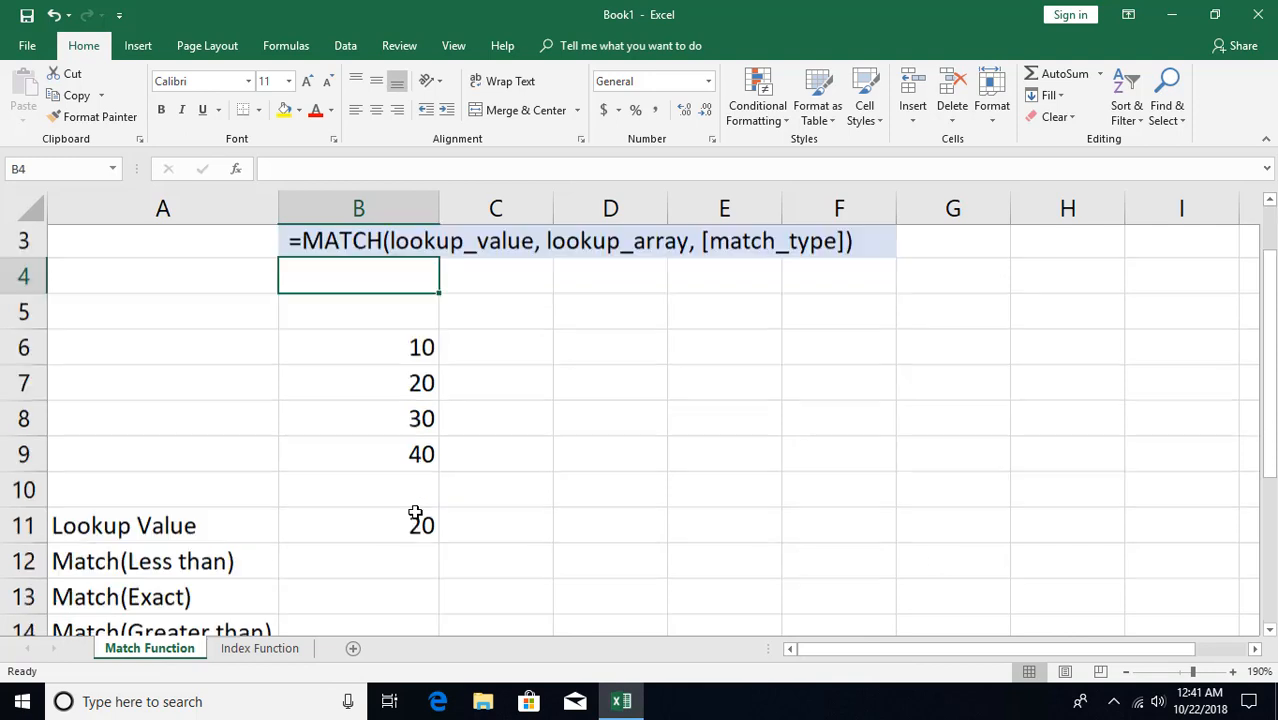
pyautogui.click(412, 497)
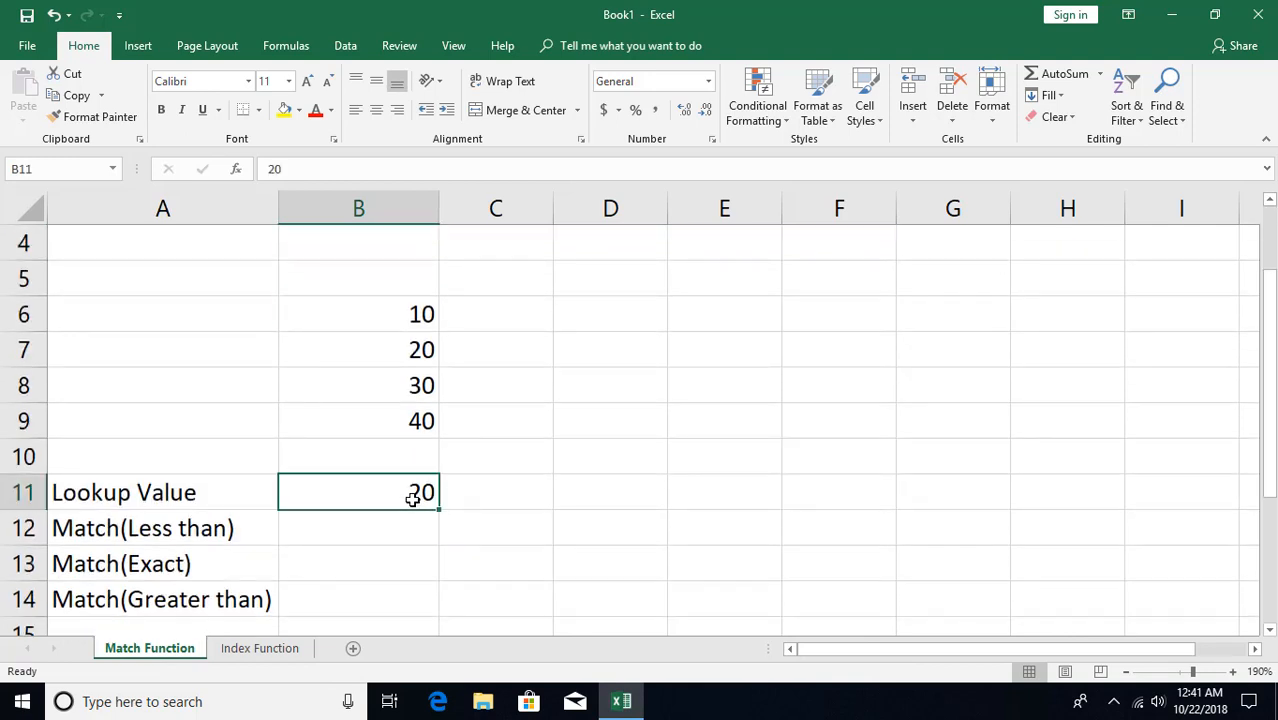
pyautogui.click(398, 535)
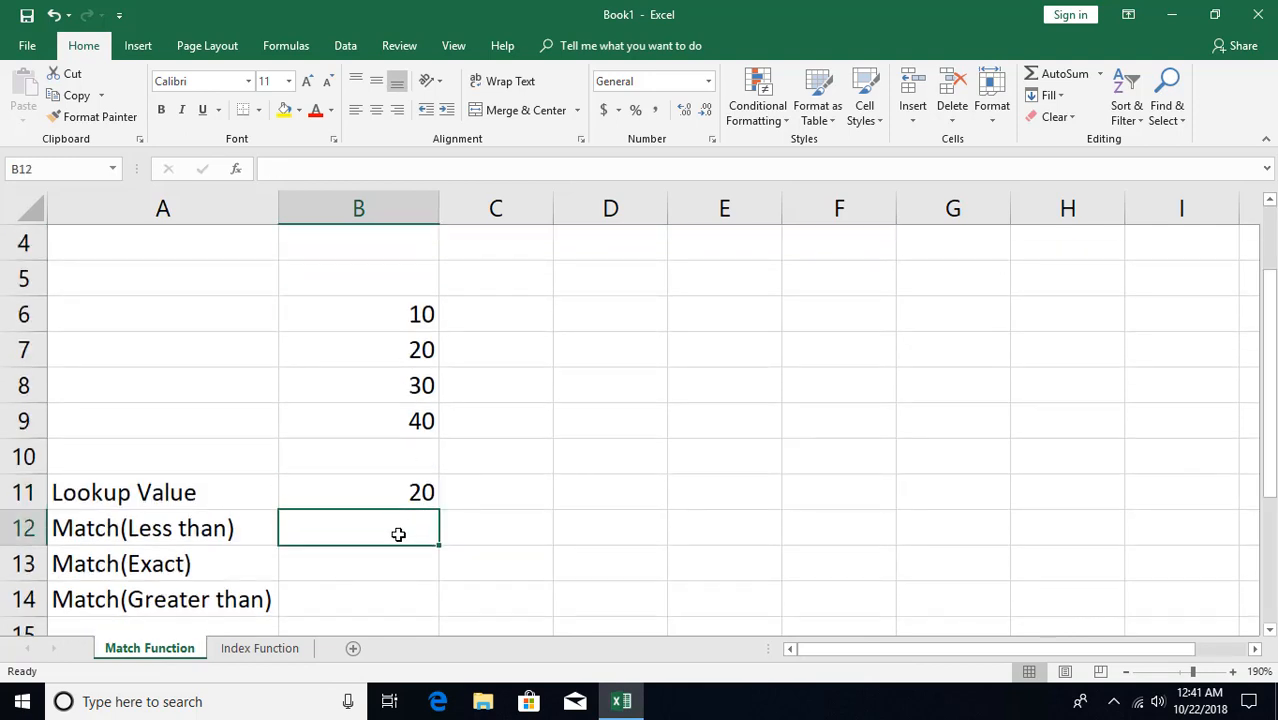
pyautogui.write('=ma')
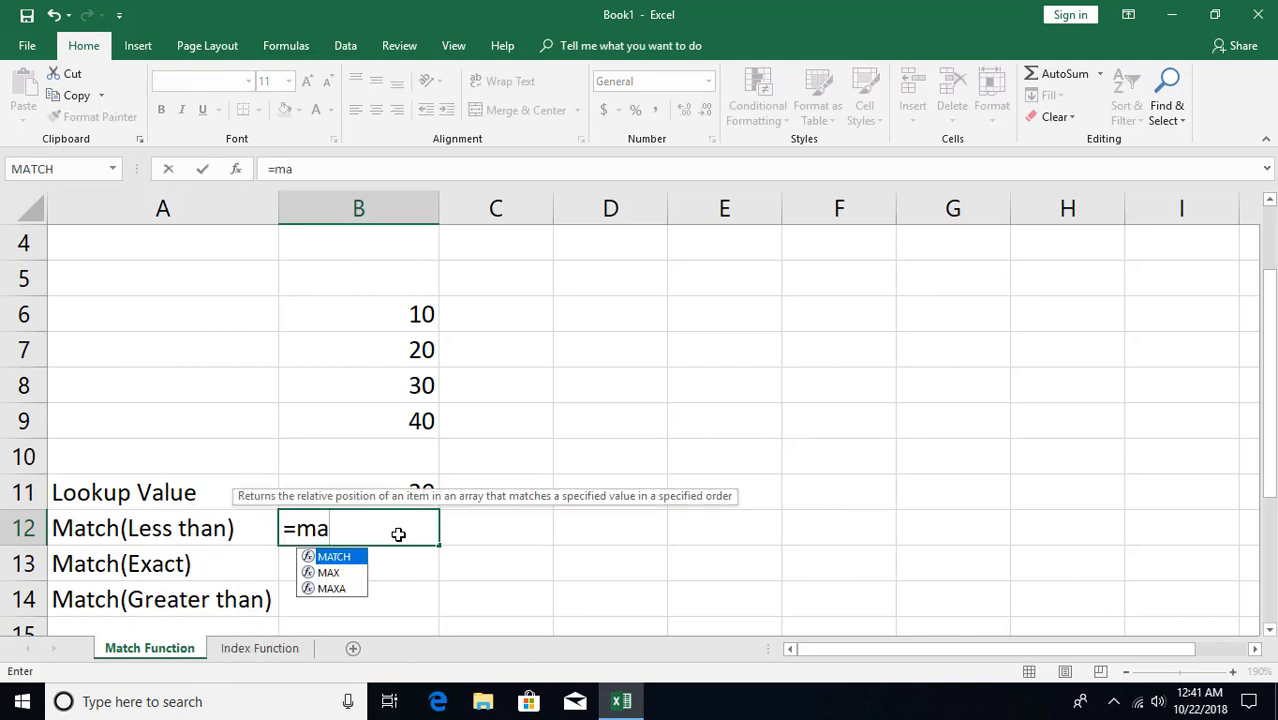
pyautogui.press('Tab')
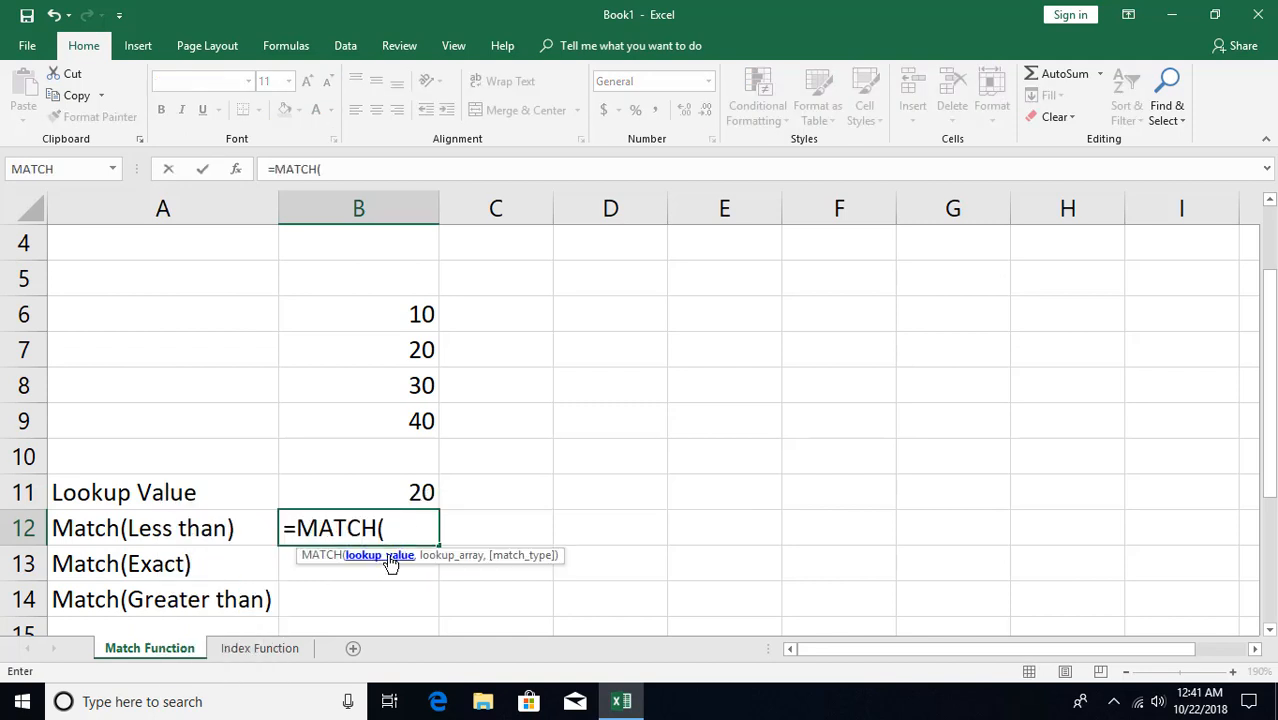
pyautogui.click(408, 492)
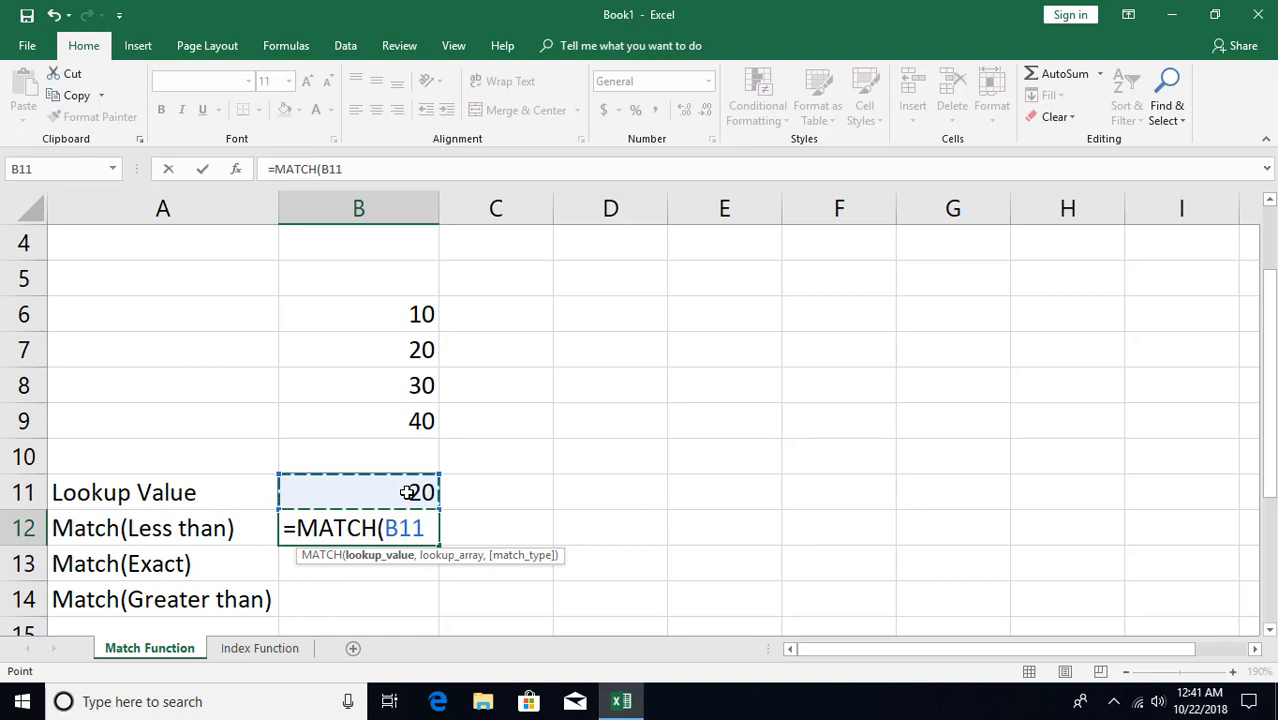
pyautogui.write(',')
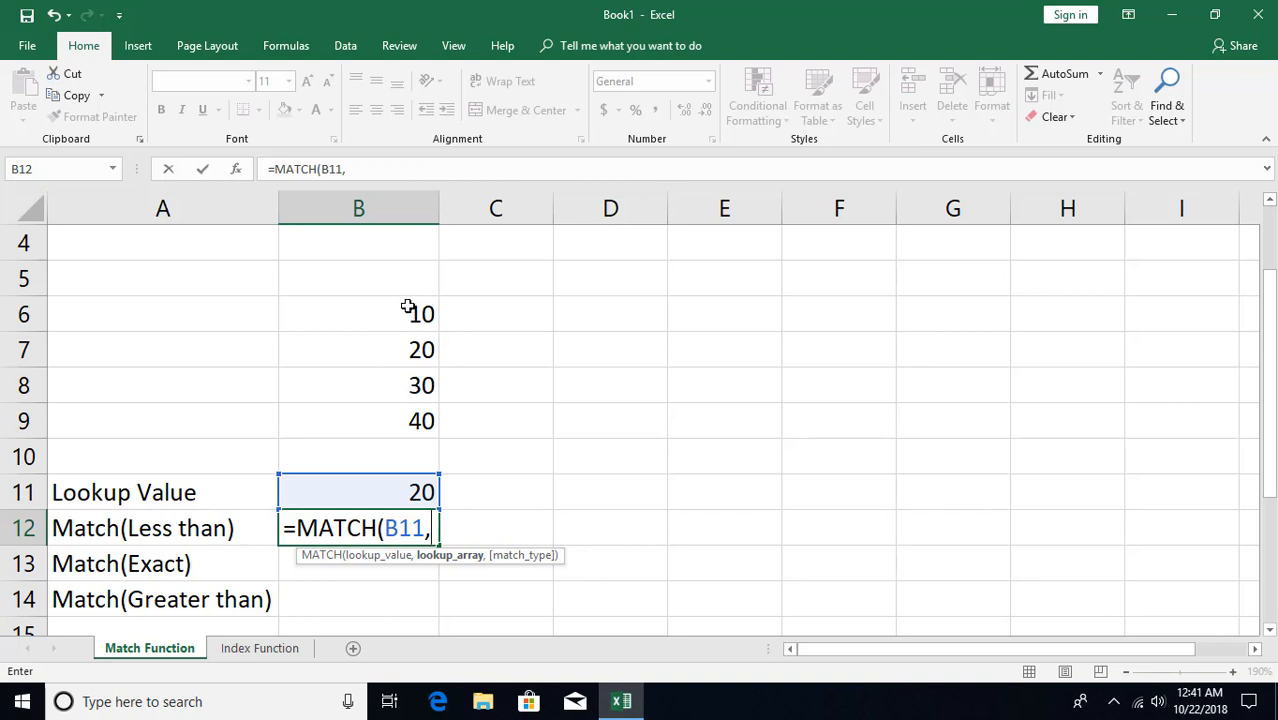
pyautogui.moveTo(416, 303); pyautogui.dragTo(403, 415)
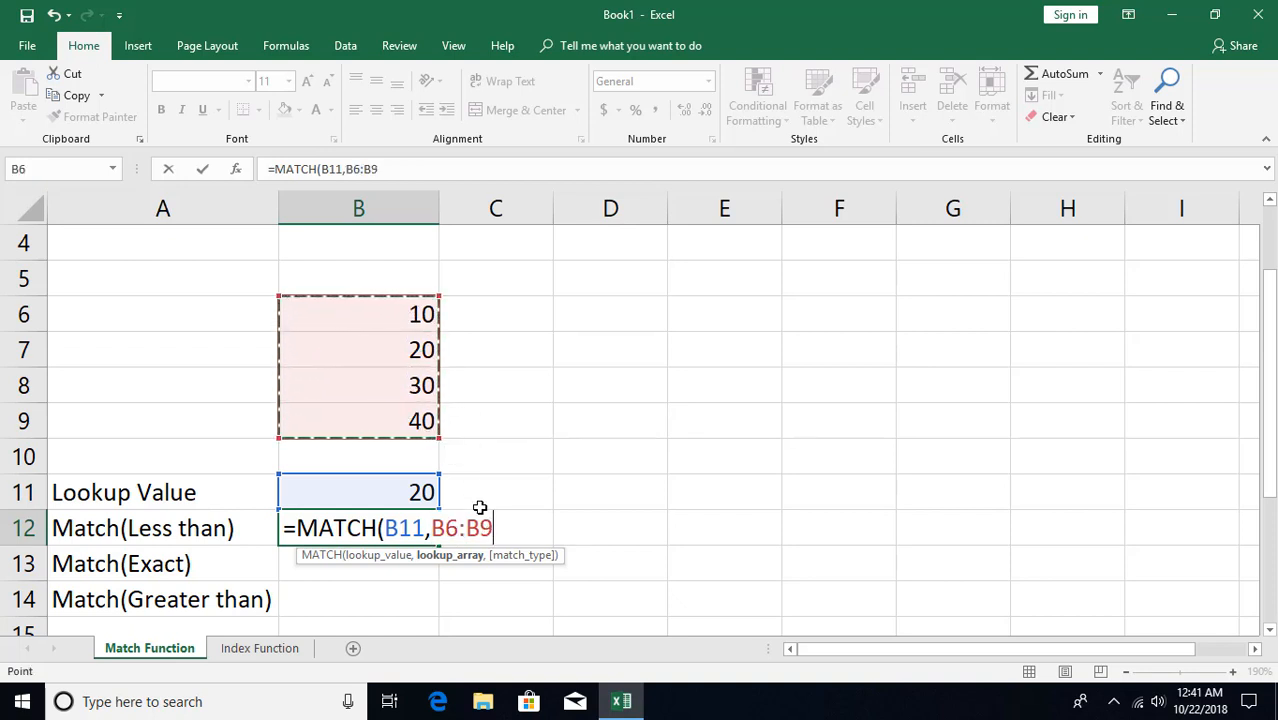
pyautogui.press('Return')
pyautogui.press('Up')
pyautogui.press('Up')
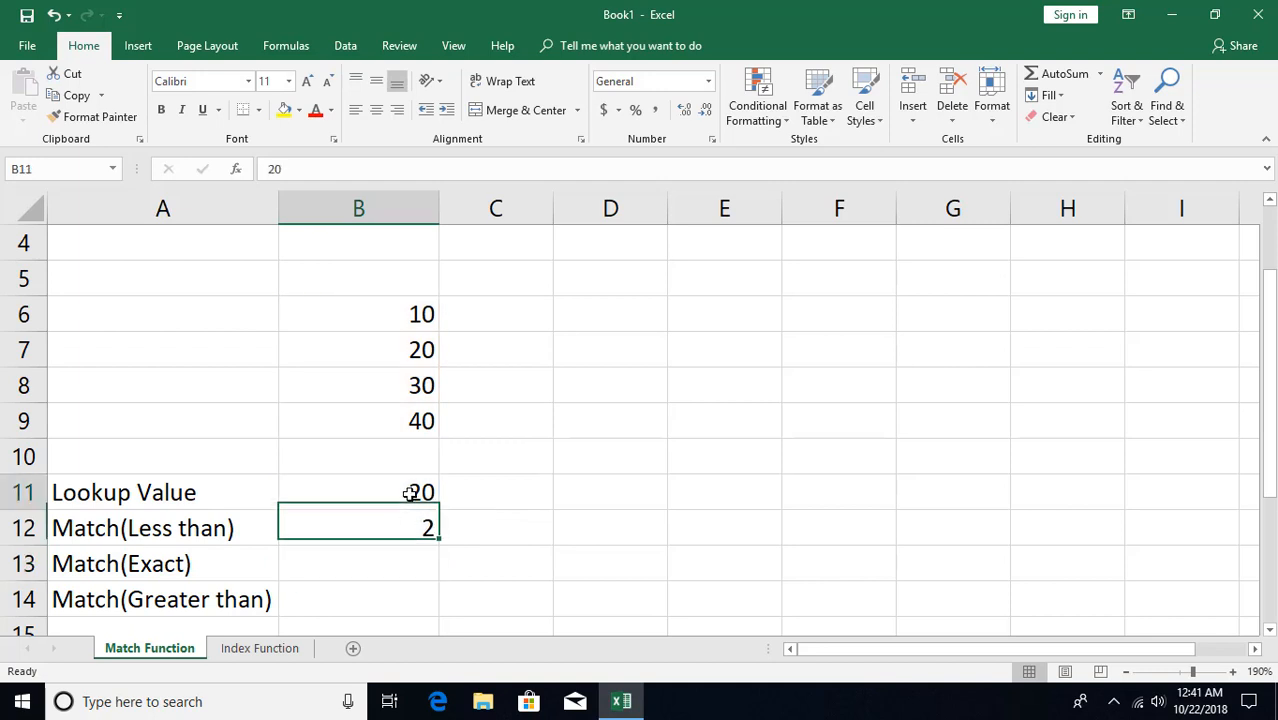
pyautogui.click(411, 530)
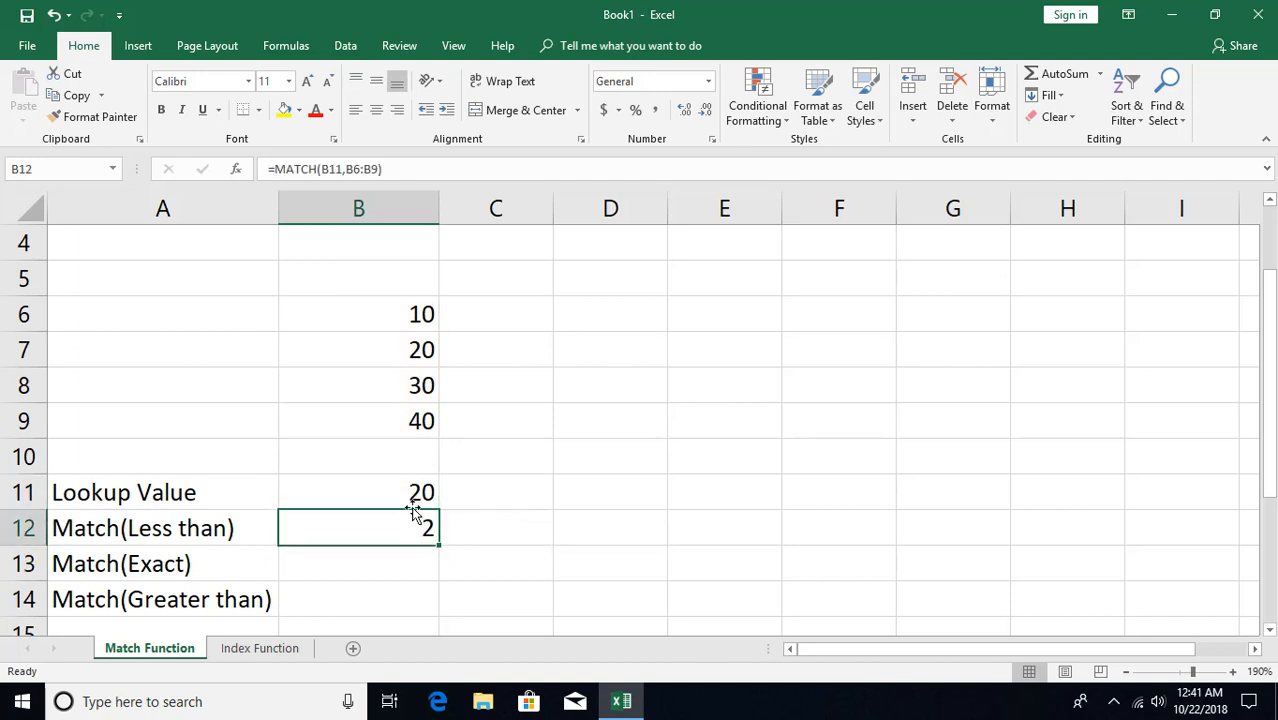
# Change the lookup value in B11 to 15
pyautogui.click(408, 488)
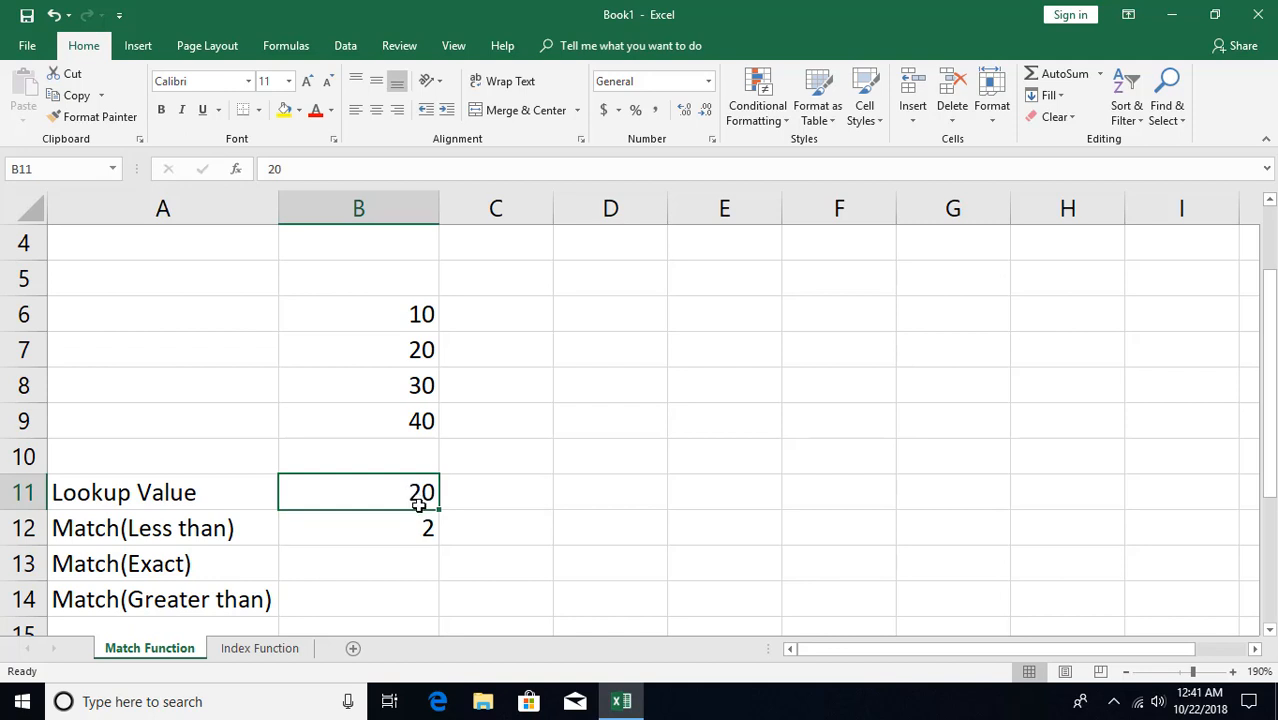
pyautogui.write('15')
pyautogui.press('Return')
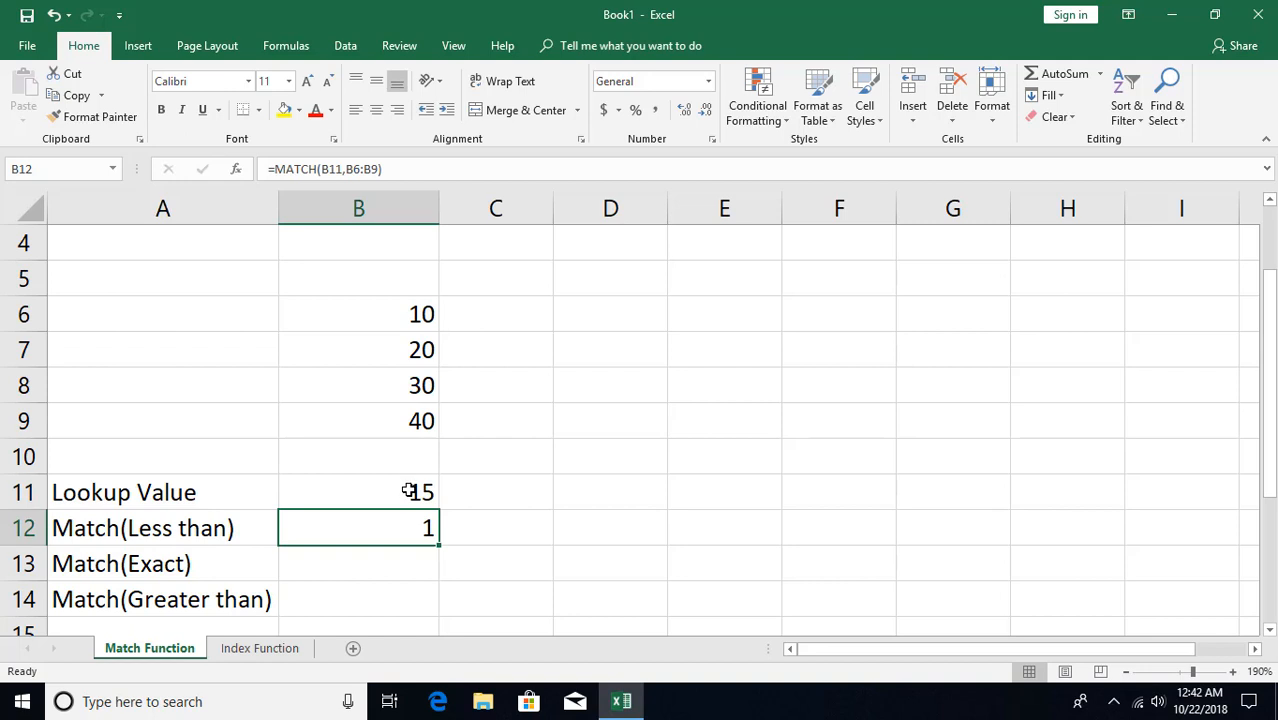
# Enter =MATCH(B11,B6:B9,0) in B13 to look up the value with the exact match type
pyautogui.click(369, 562)
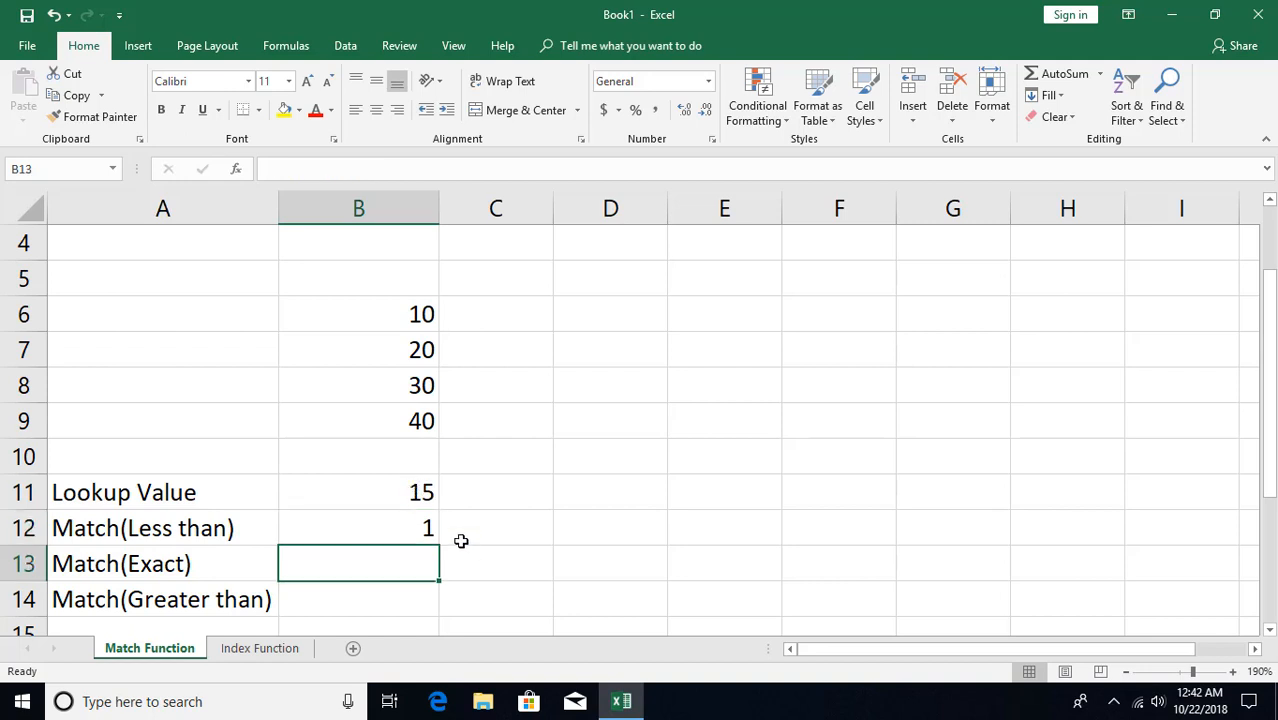
pyautogui.write('=ma')
pyautogui.press('Tab')
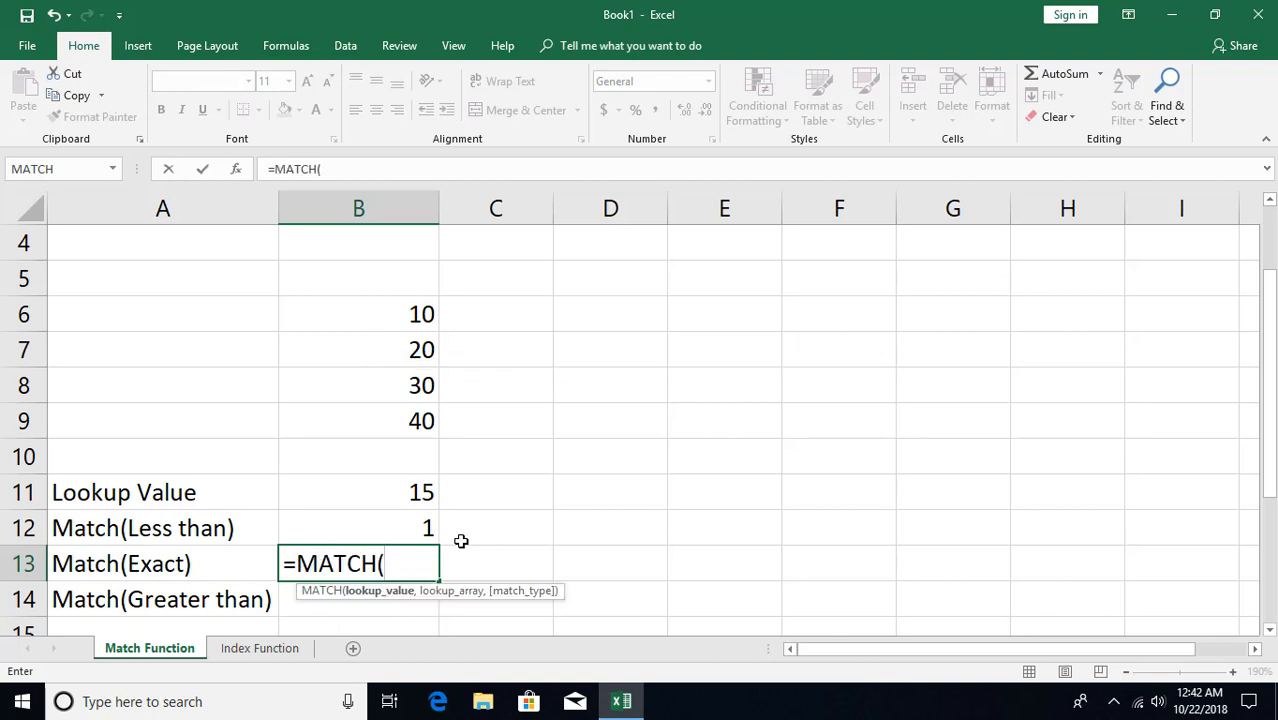
pyautogui.click(401, 499)
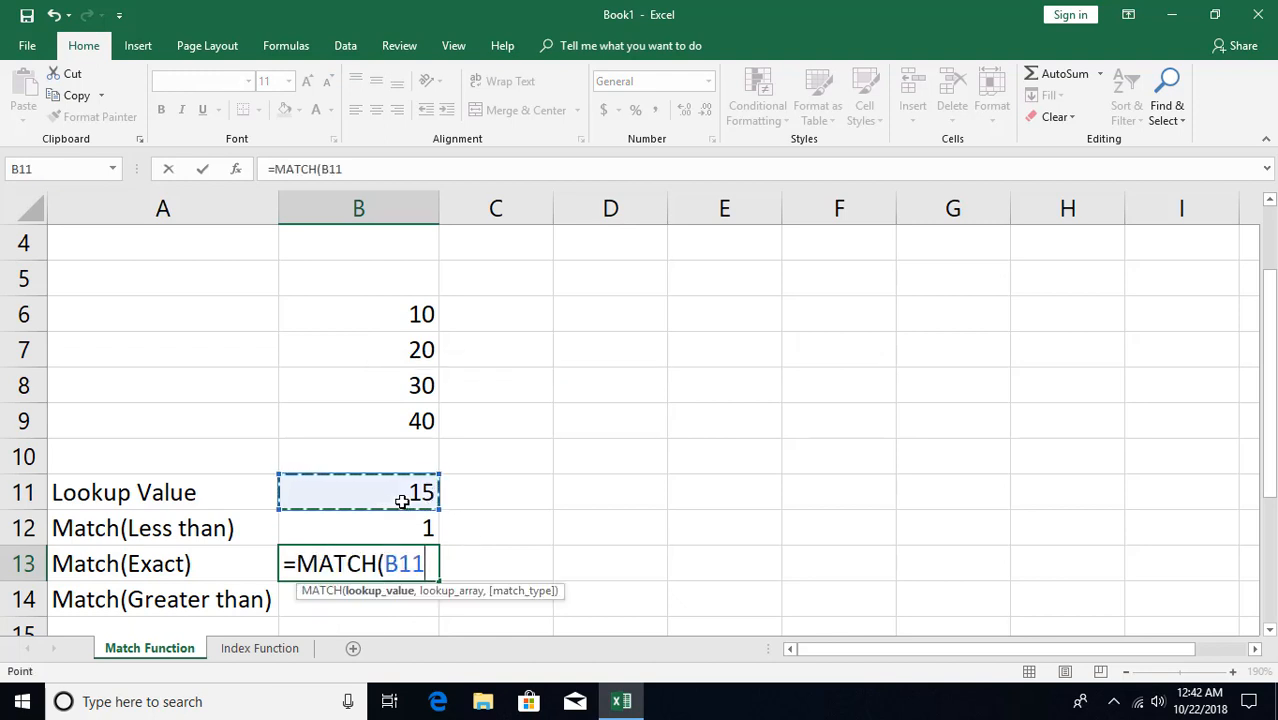
pyautogui.write(',')
pyautogui.moveTo(397, 317); pyautogui.dragTo(393, 421)
pyautogui.write(',')
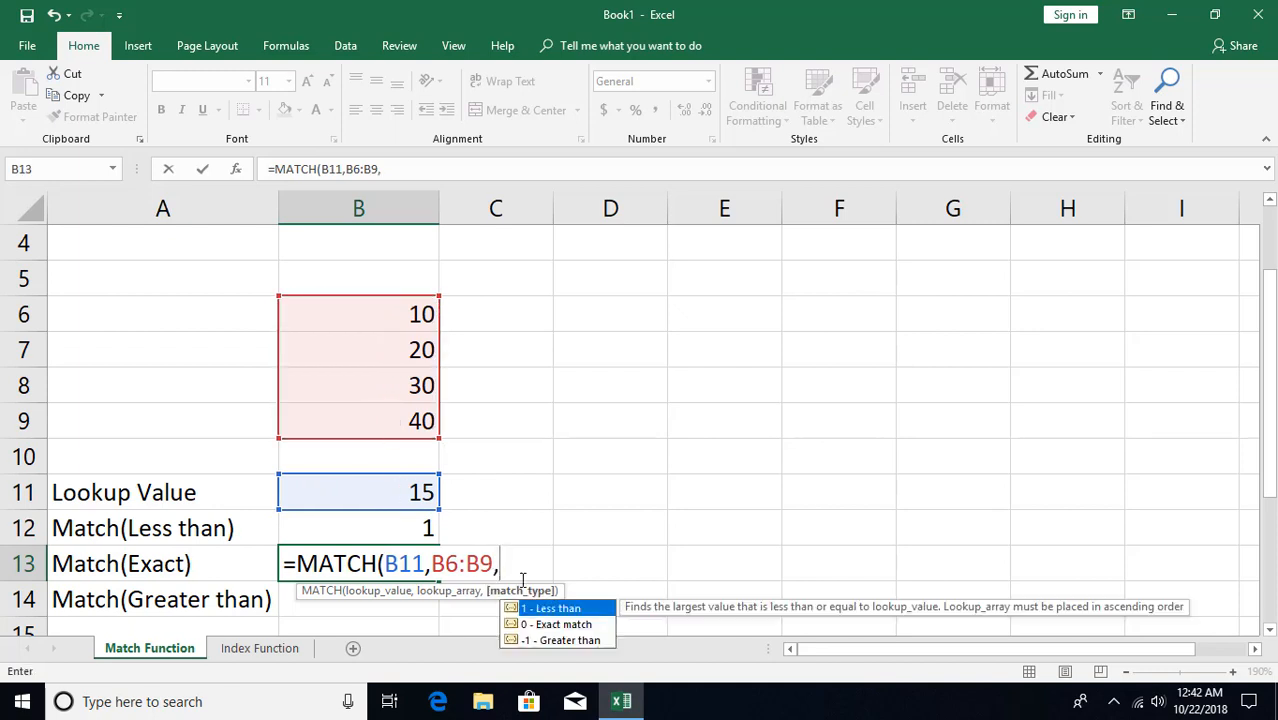
pyautogui.click(551, 626)
pyautogui.doubleClick(551, 626)
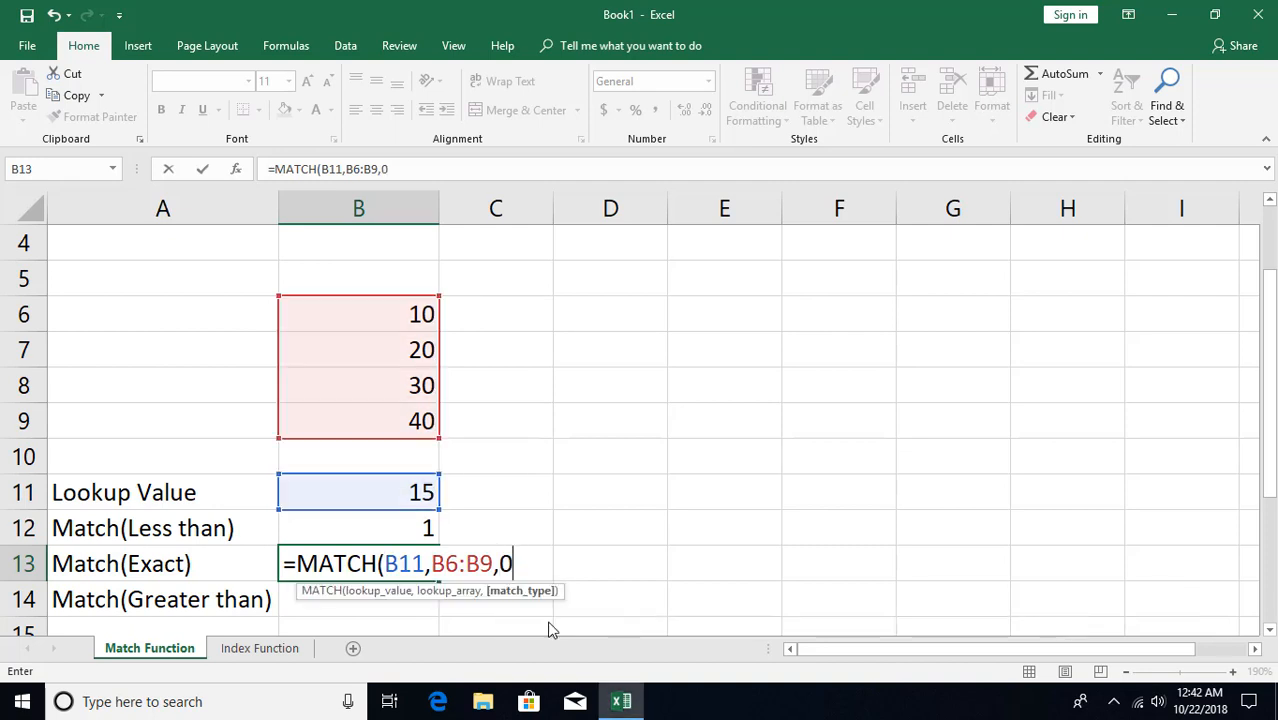
pyautogui.press('Return')
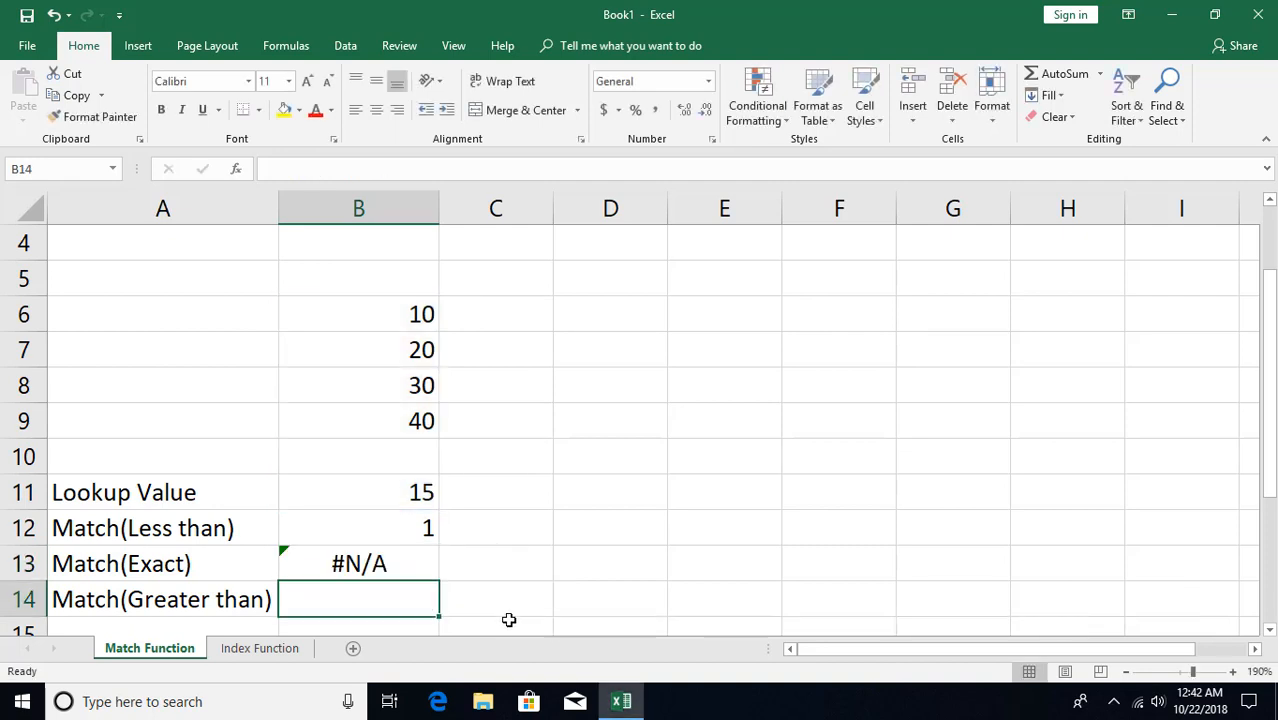
pyautogui.click(396, 568)
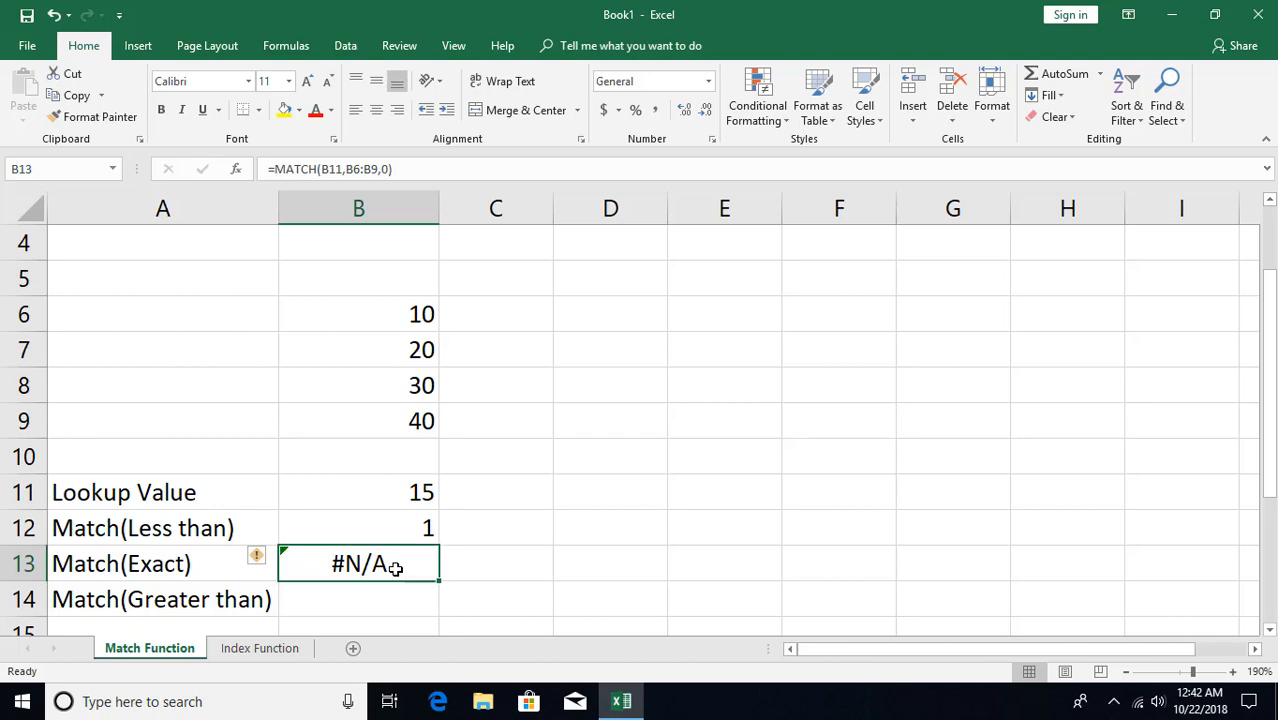
# Test the match formulas by setting the lookup value in B11 to 10, 20 and finally 25
pyautogui.click(399, 497)
pyautogui.write('10')
pyautogui.press('Return')
pyautogui.click(399, 497)
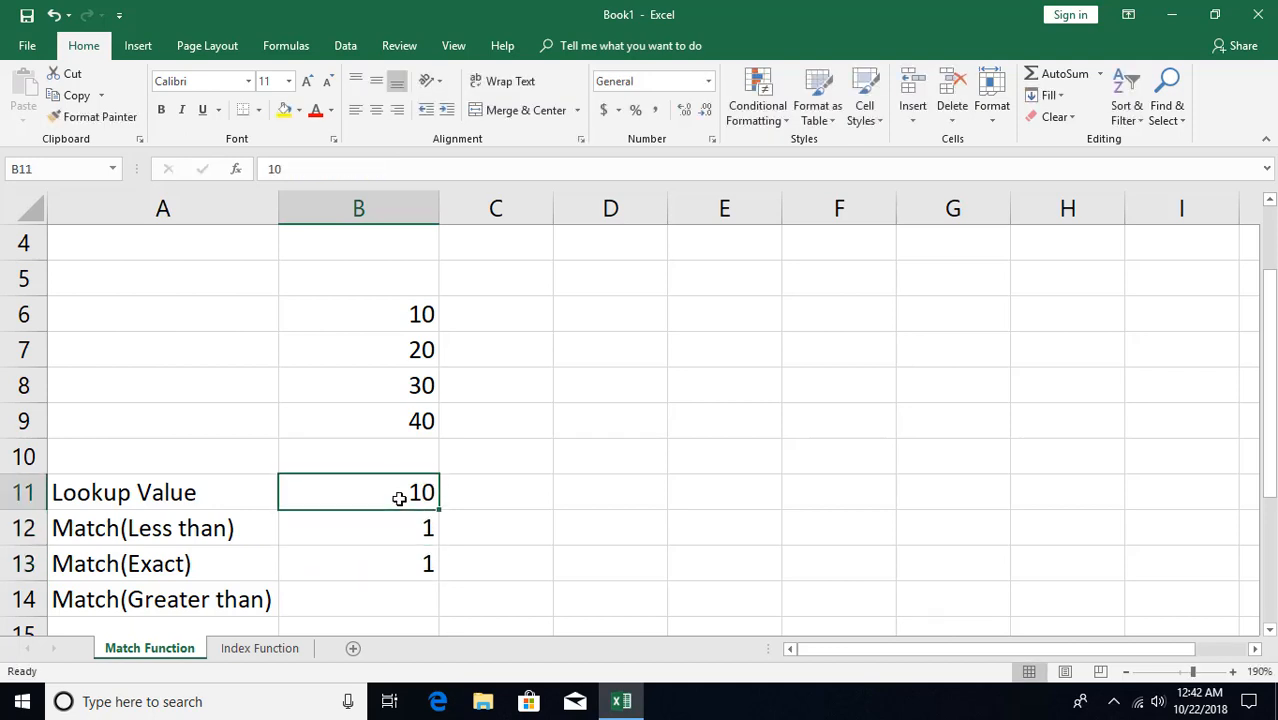
pyautogui.write('20')
pyautogui.press('Return')
pyautogui.click(399, 497)
pyautogui.write('25')
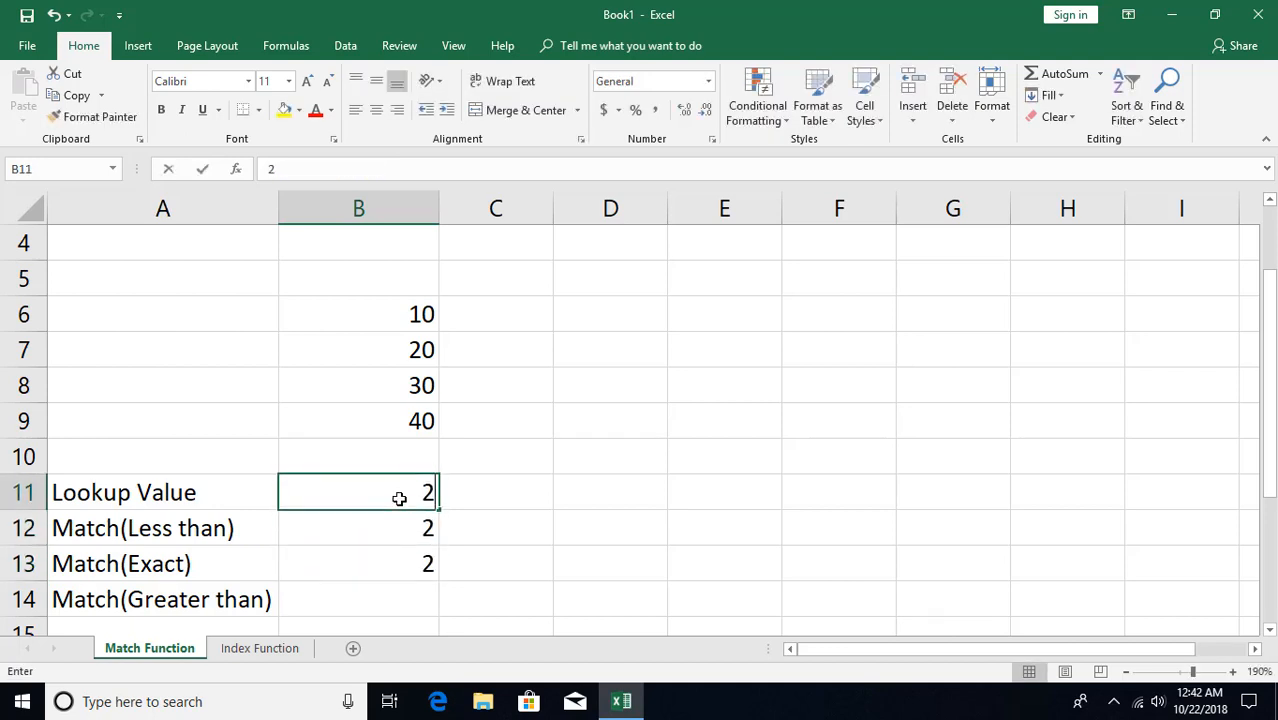
pyautogui.press('Return')
# Sort the list of numbers in B6:B9 from largest to smallest
pyautogui.click(379, 598)
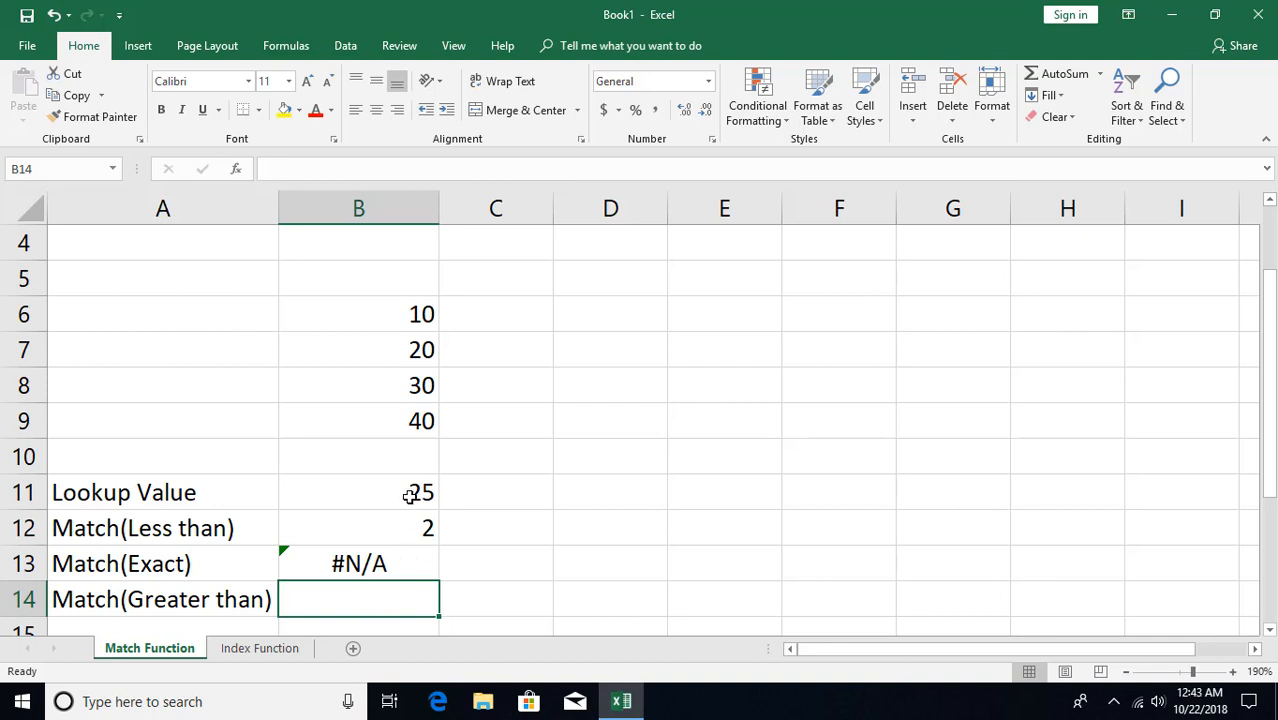
pyautogui.click(394, 387)
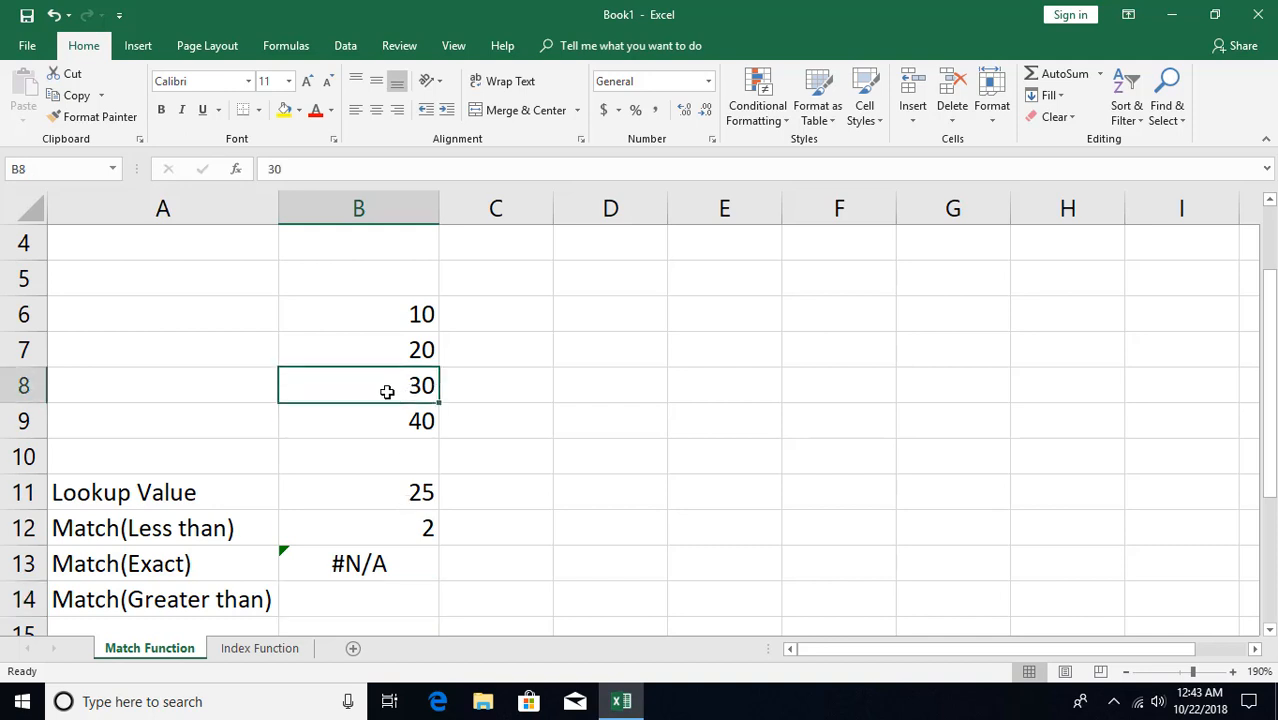
pyautogui.click(1126, 105)
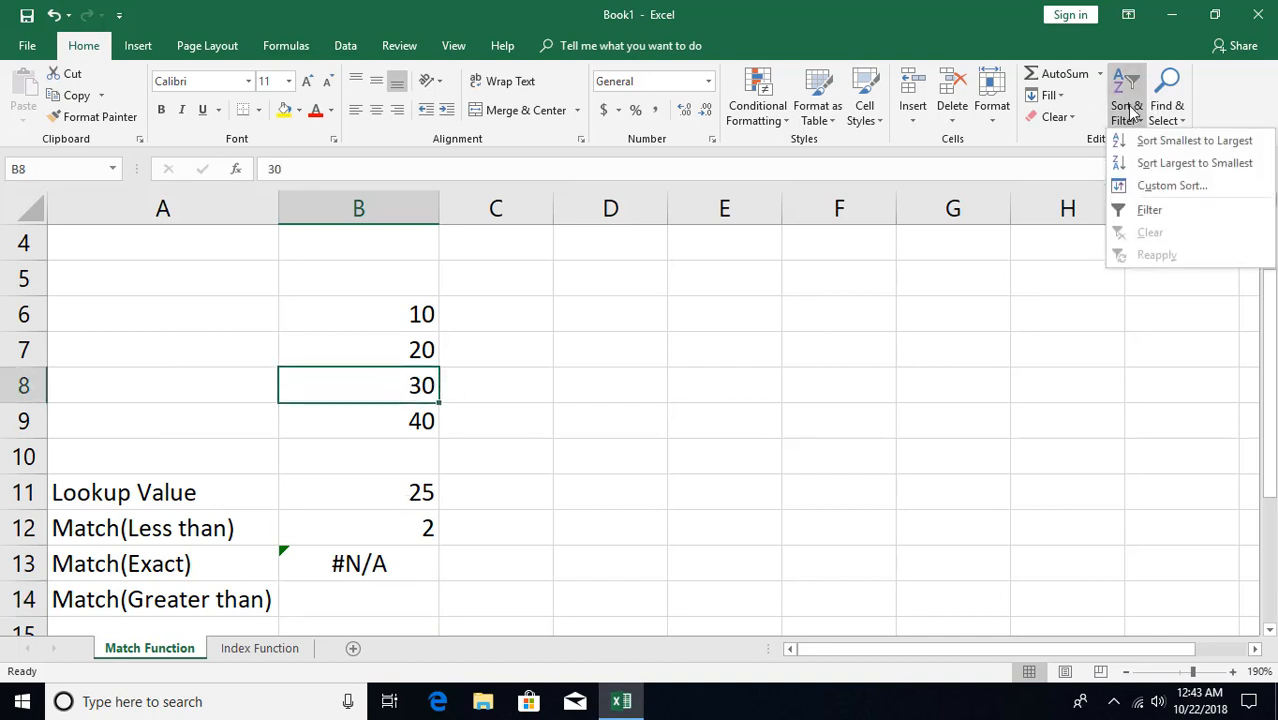
pyautogui.click(1135, 165)
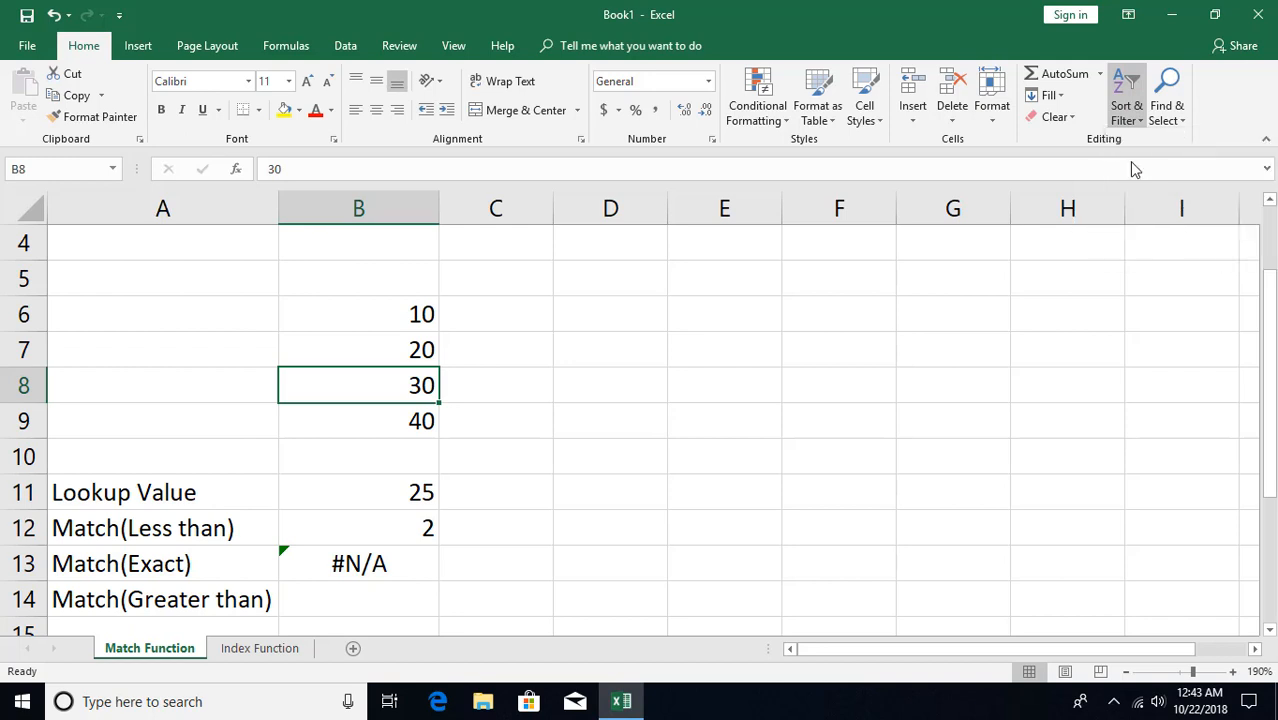
# Enter =MATCH(B11,B6:B9,-1) in B14 to look up the value with the greater-than match type
pyautogui.click(357, 600)
pyautogui.write('=')
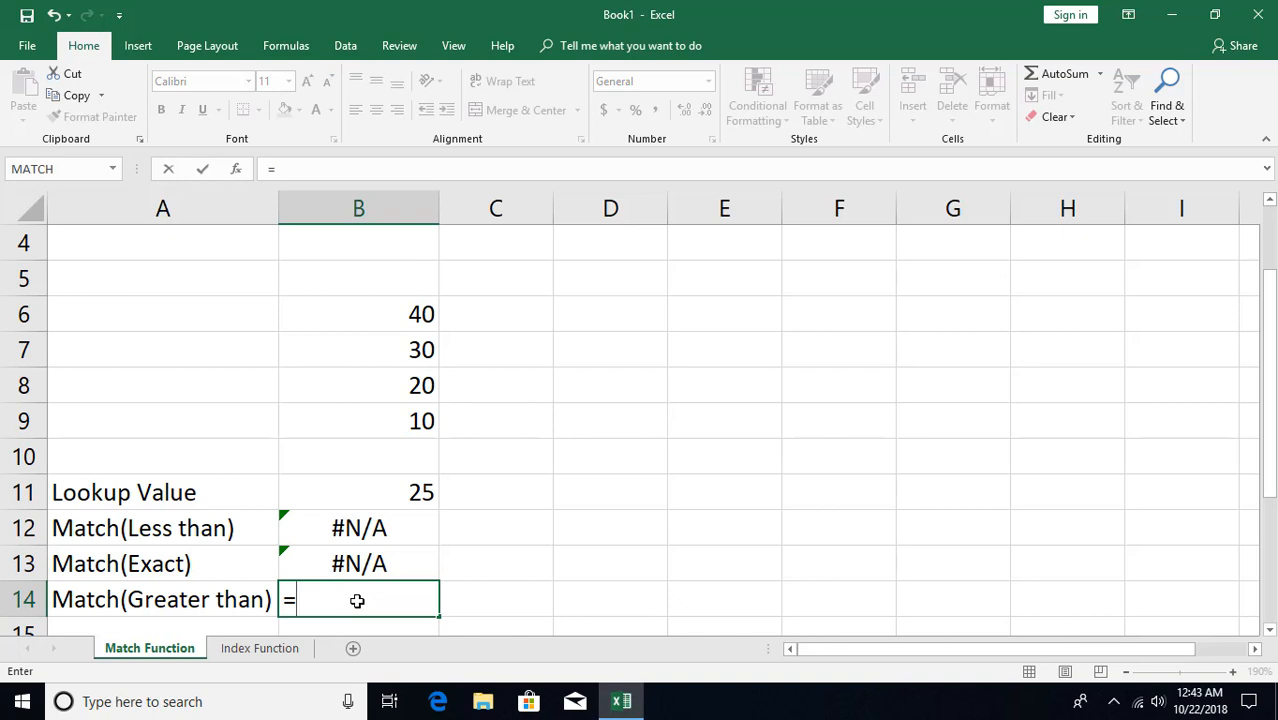
pyautogui.write('ma')
pyautogui.press('Tab')
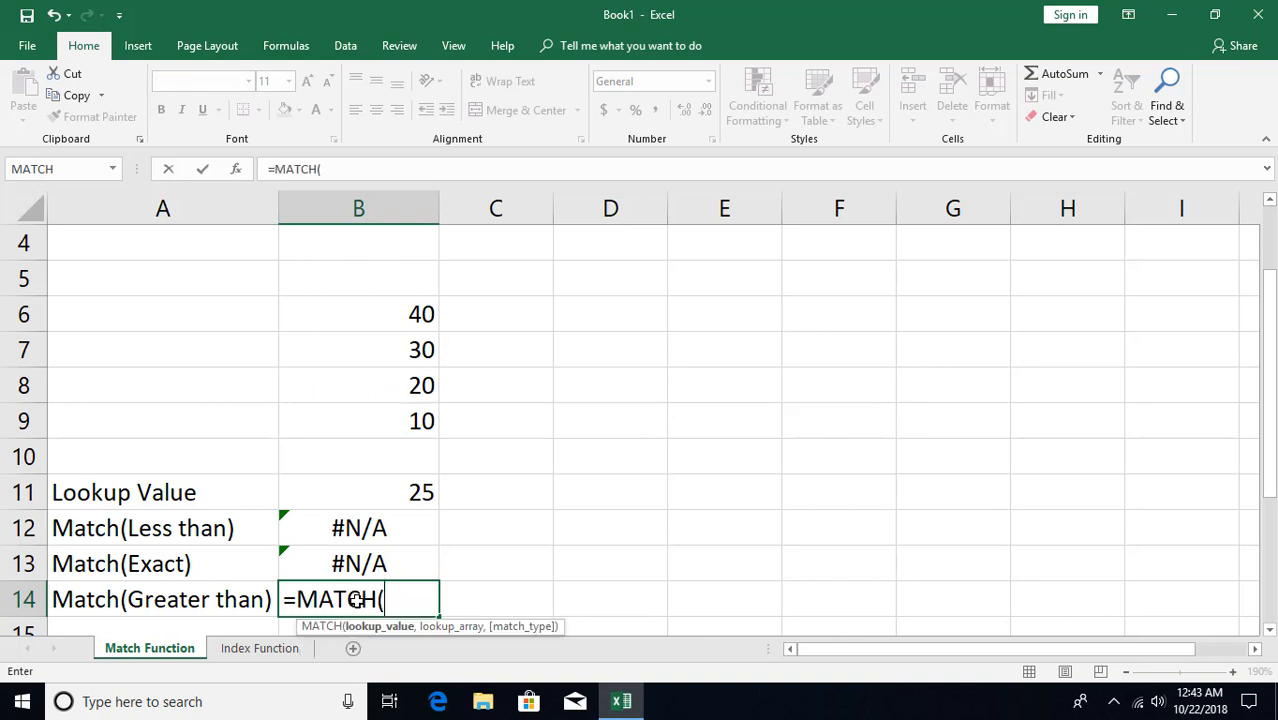
pyautogui.click(412, 491)
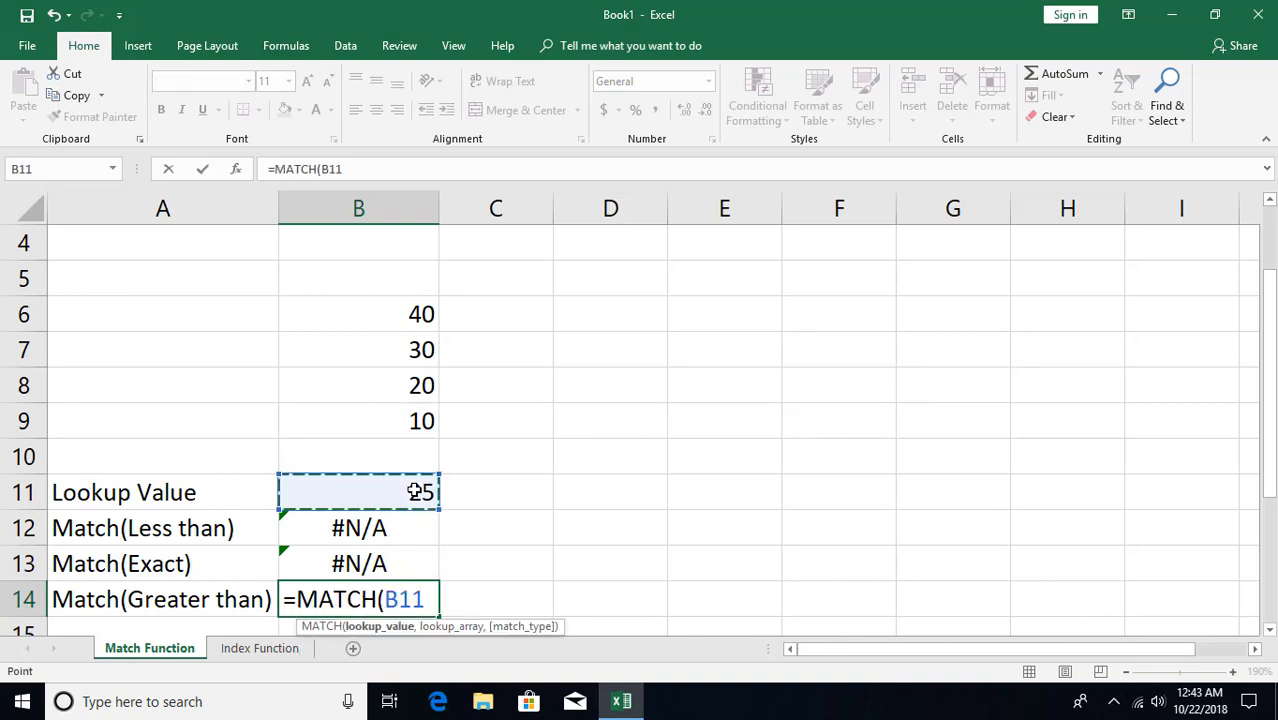
pyautogui.write(',')
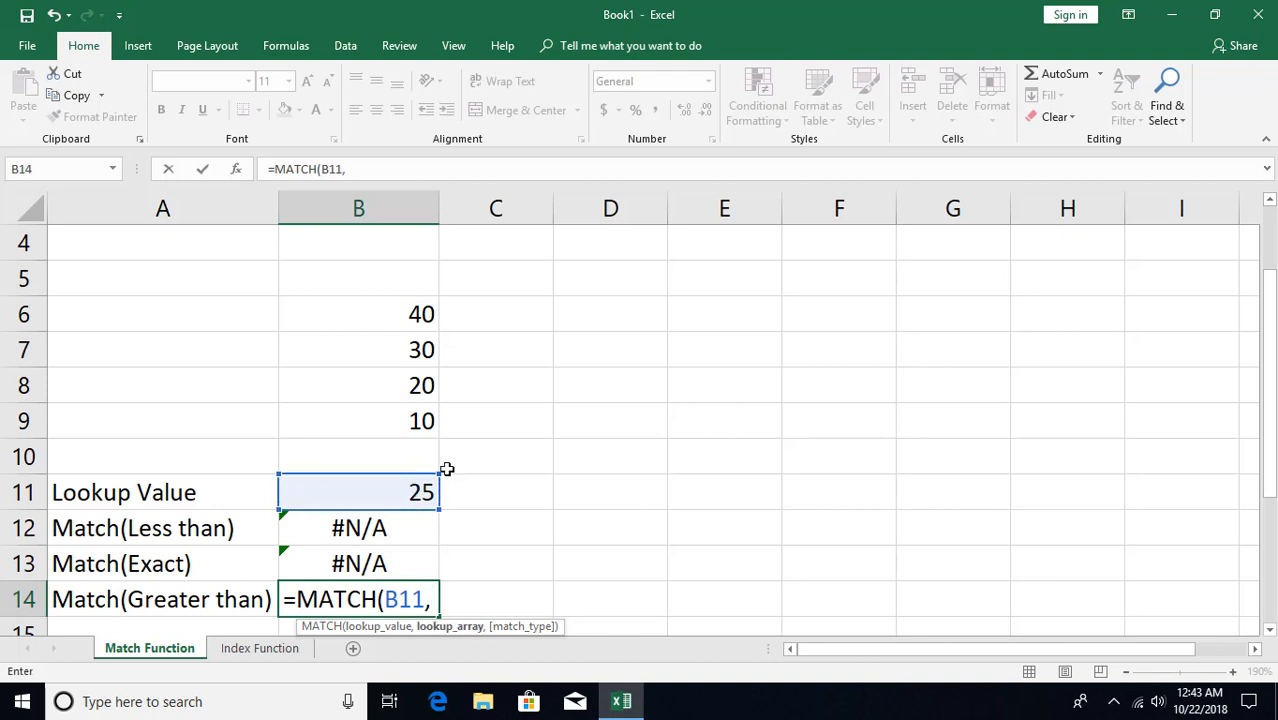
pyautogui.moveTo(411, 311); pyautogui.dragTo(414, 420)
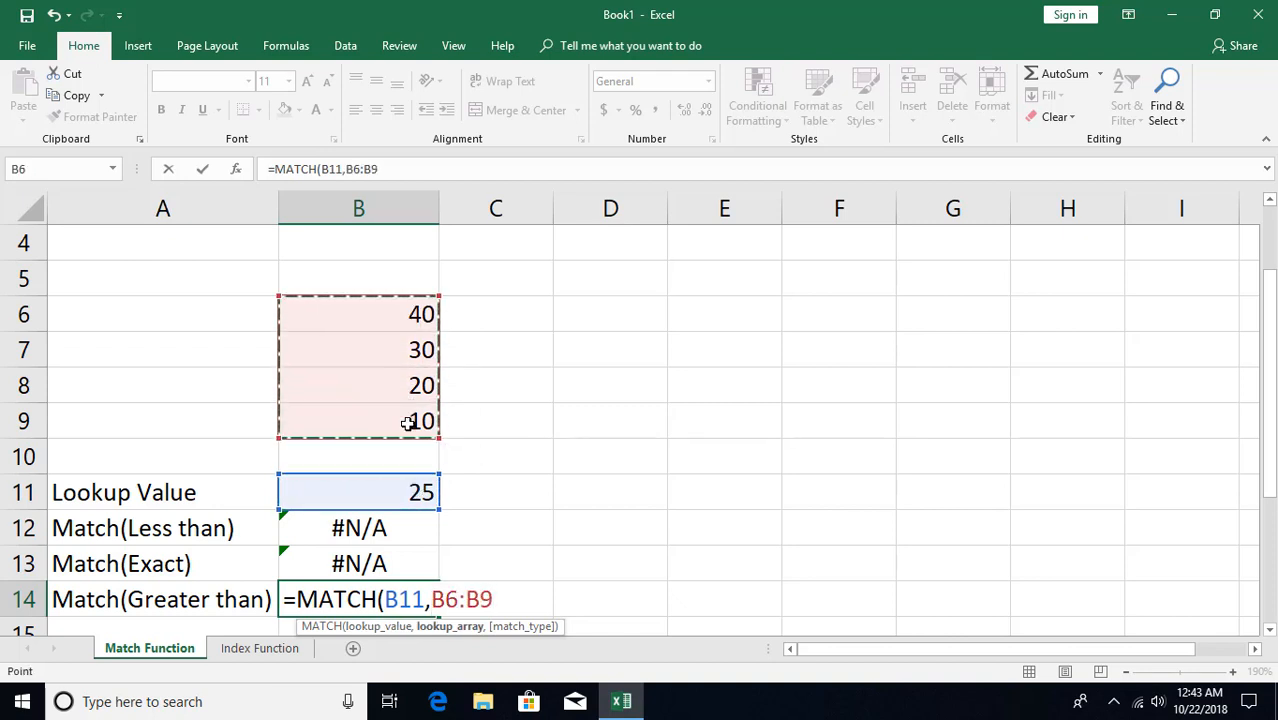
pyautogui.write(',')
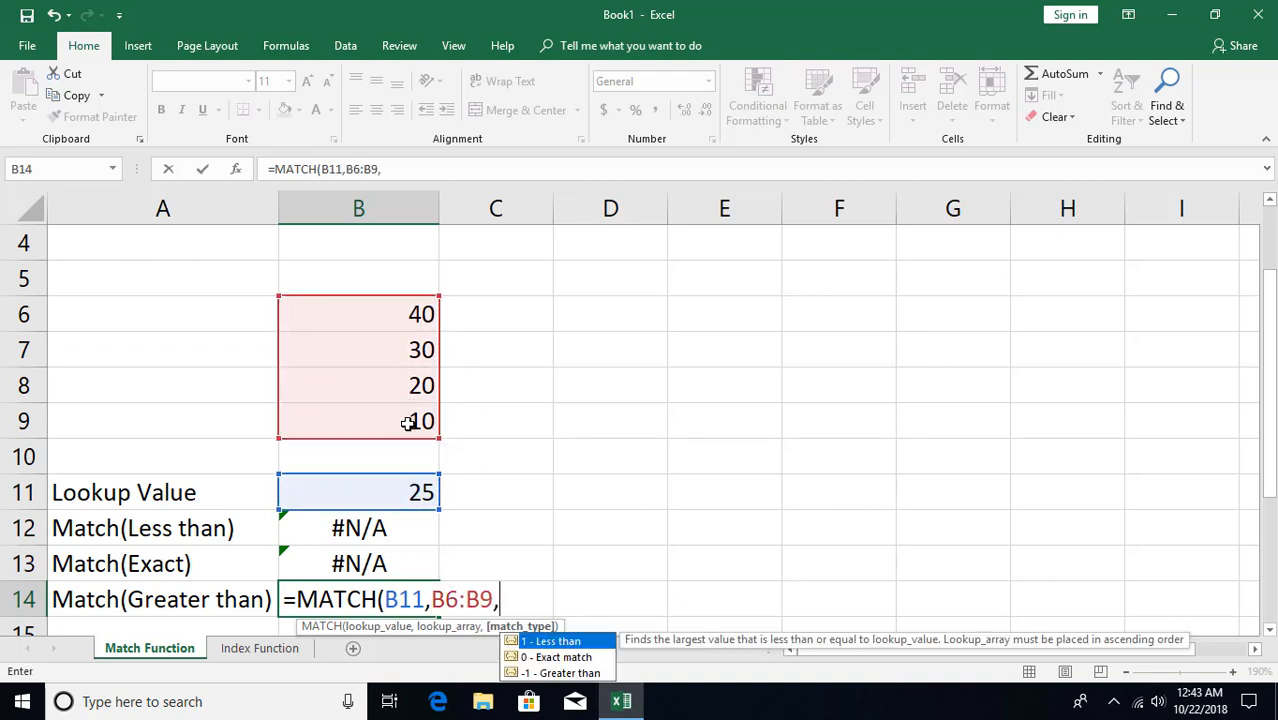
pyautogui.press('Down')
pyautogui.press('Down')
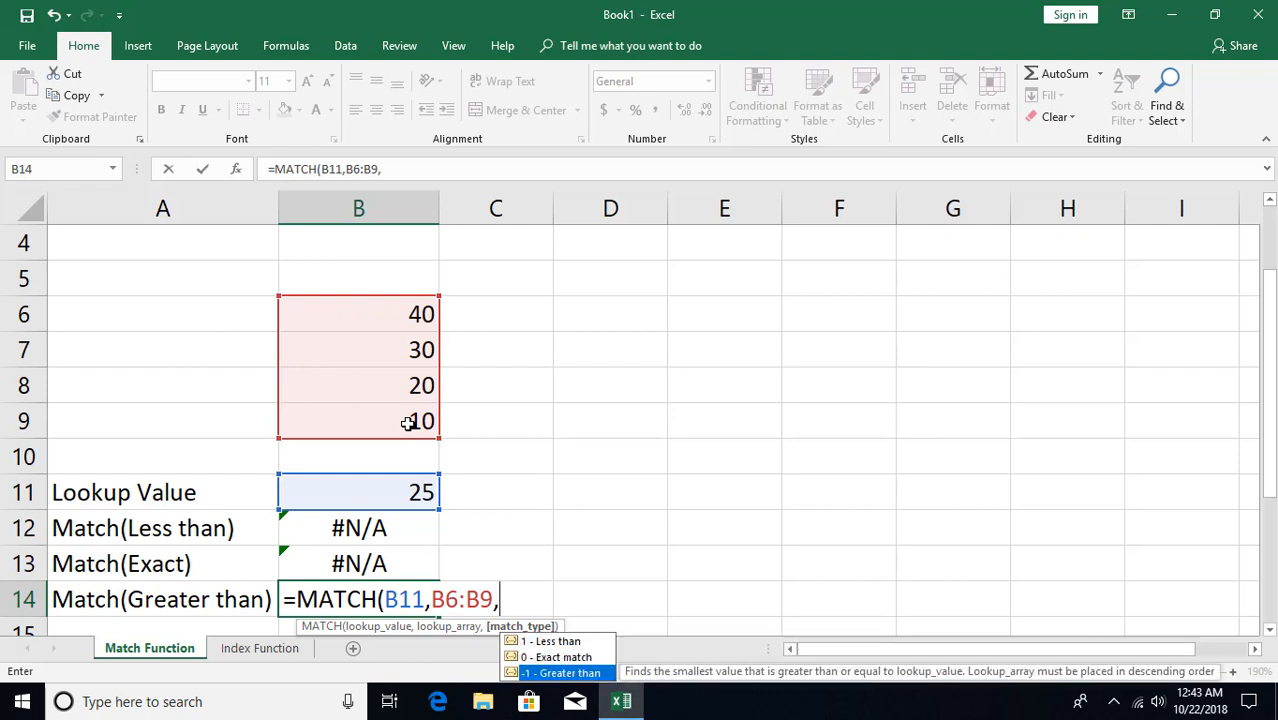
pyautogui.press('Tab')
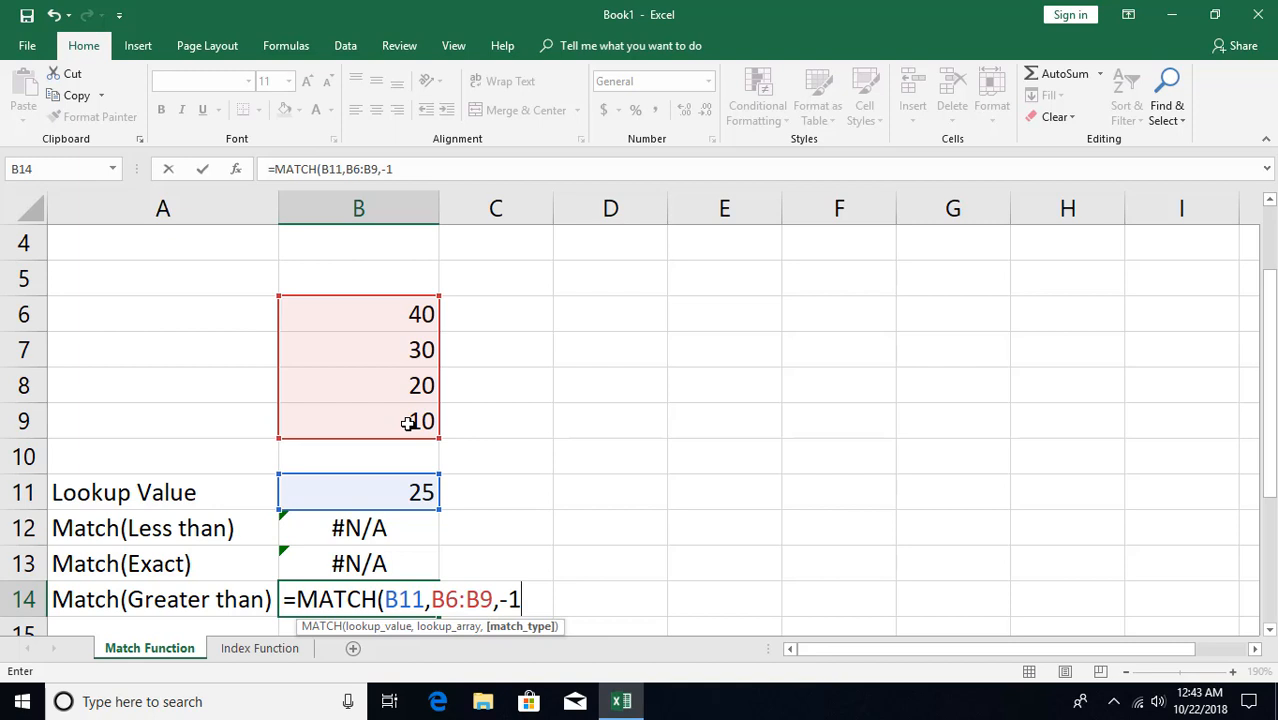
pyautogui.press('Return')
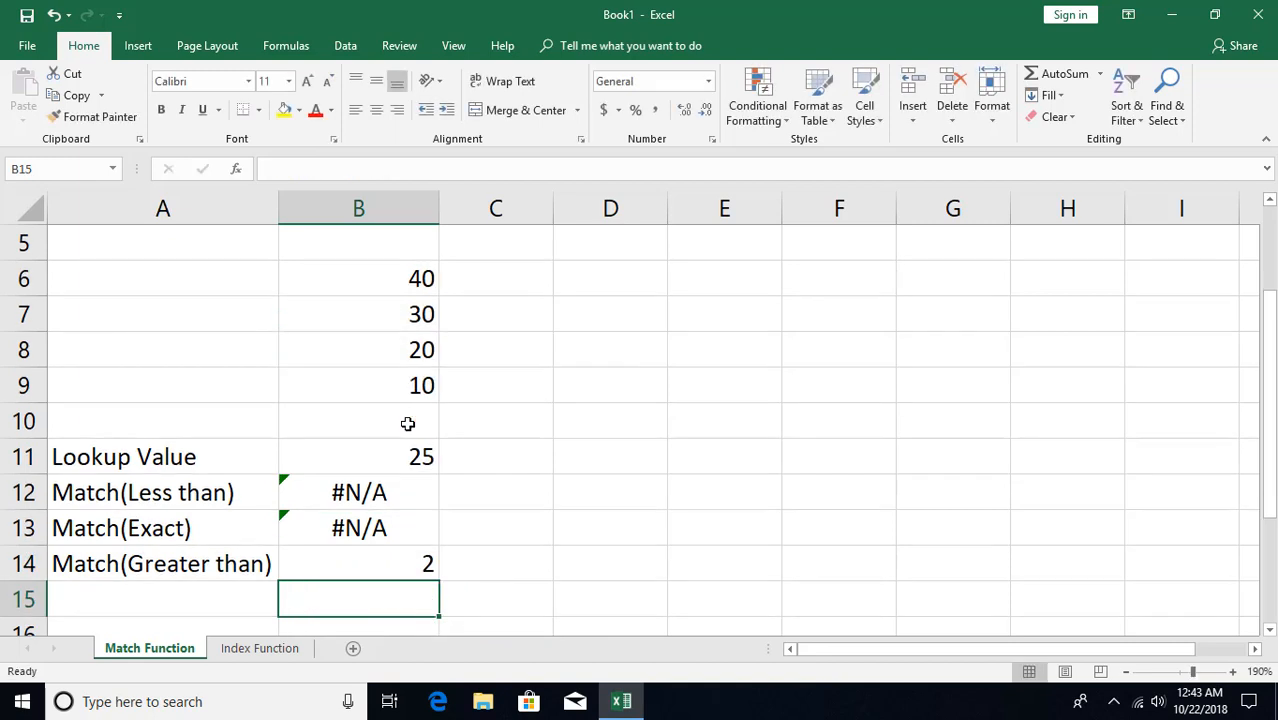
pyautogui.click(405, 567)
pyautogui.click(397, 453)
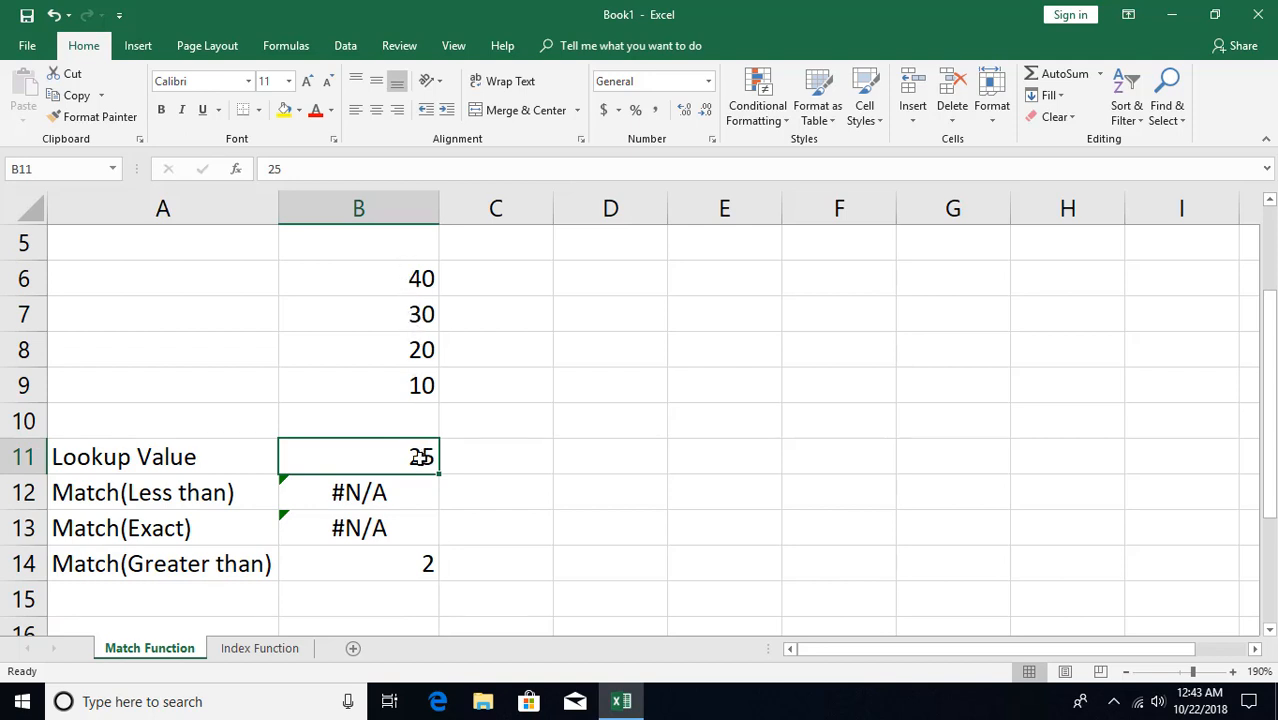
# Compare list cell B7 with the greater-than match formula in B14
pyautogui.click(412, 316)
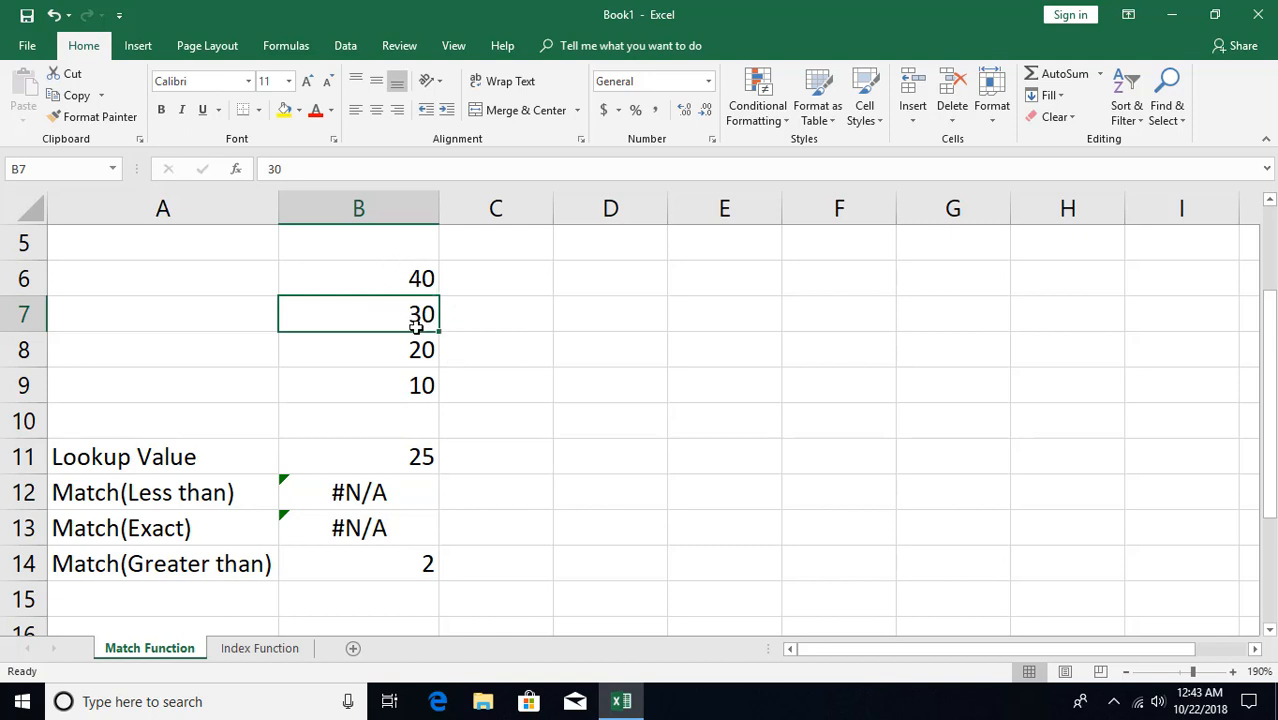
pyautogui.click(407, 564)
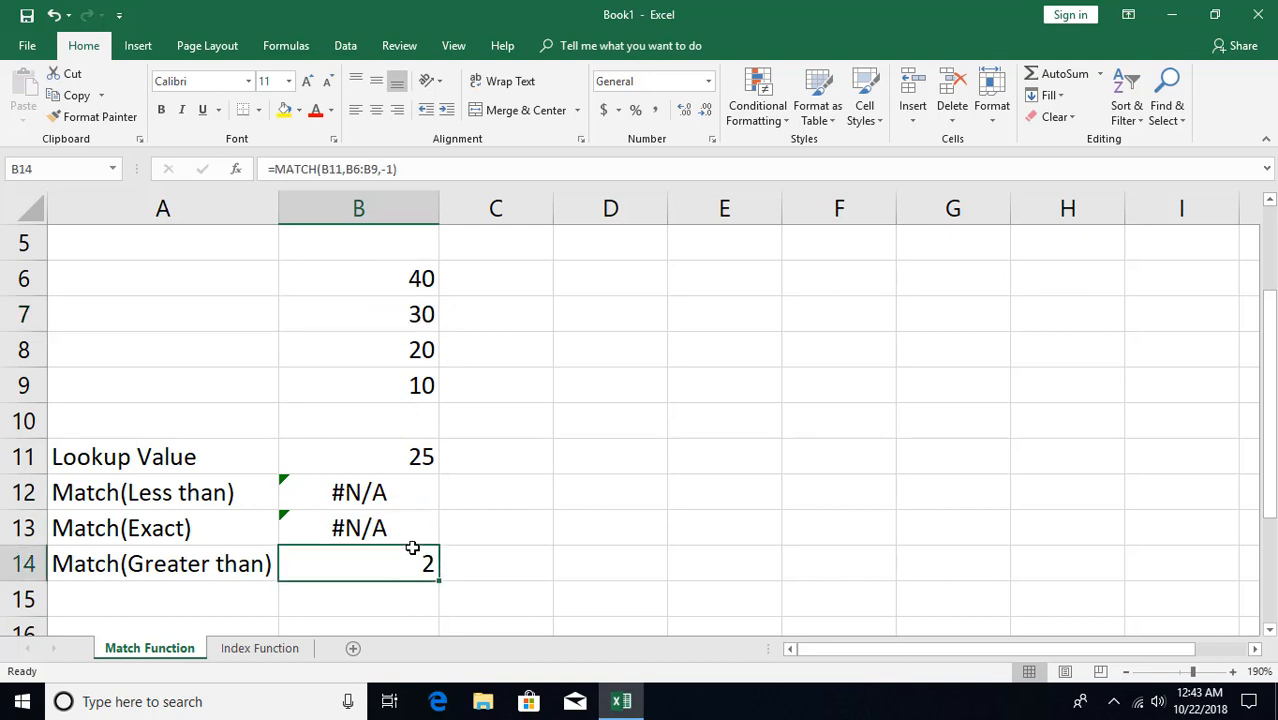
pyautogui.scroll(-2, 414, 545)
pyautogui.scroll(1, 417, 538)
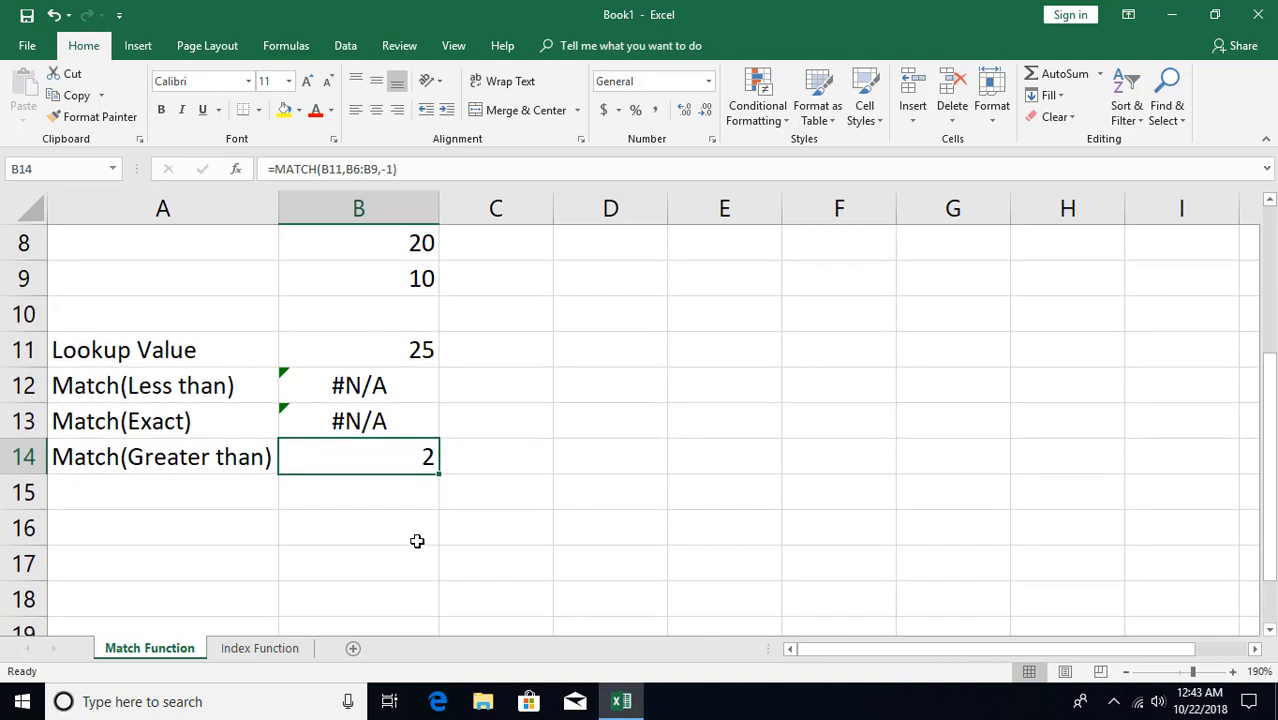
# Open the Index Function sheet and review the number list in B9:B12 and the position in E10
pyautogui.click(257, 655)
pyautogui.click(334, 390)
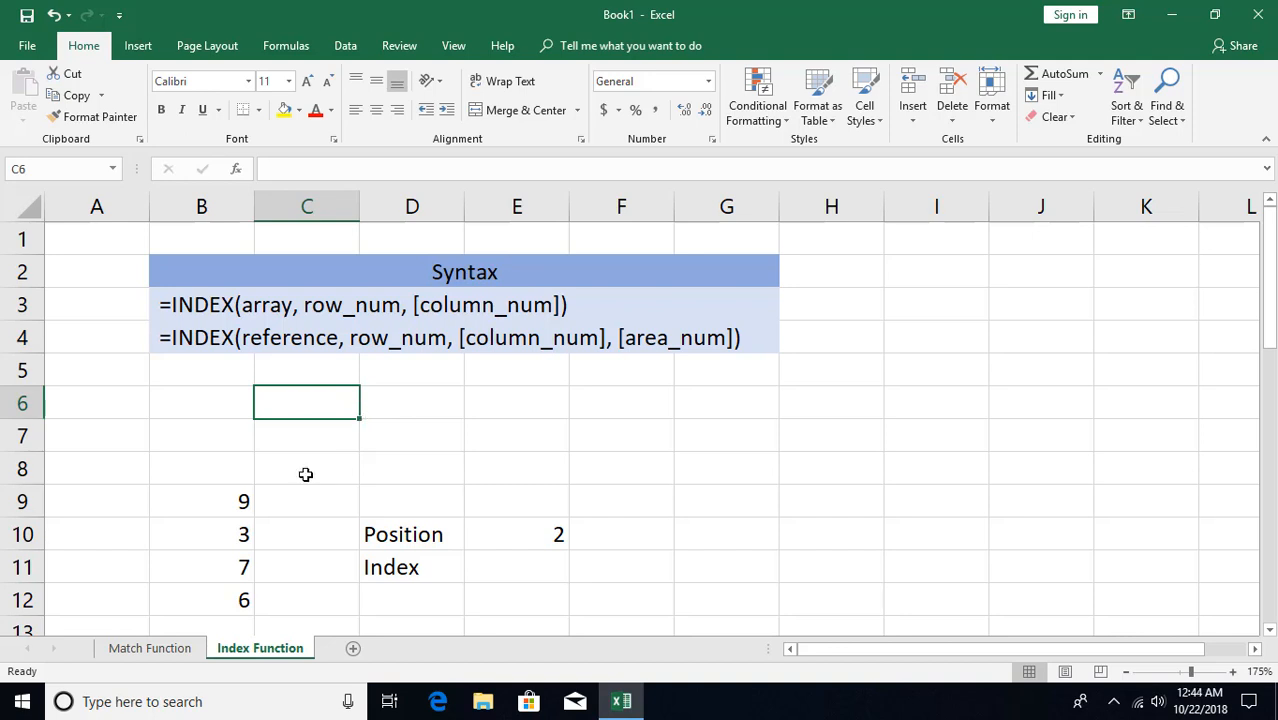
pyautogui.scroll(-1, 305, 466)
pyautogui.moveTo(222, 403); pyautogui.dragTo(228, 499)
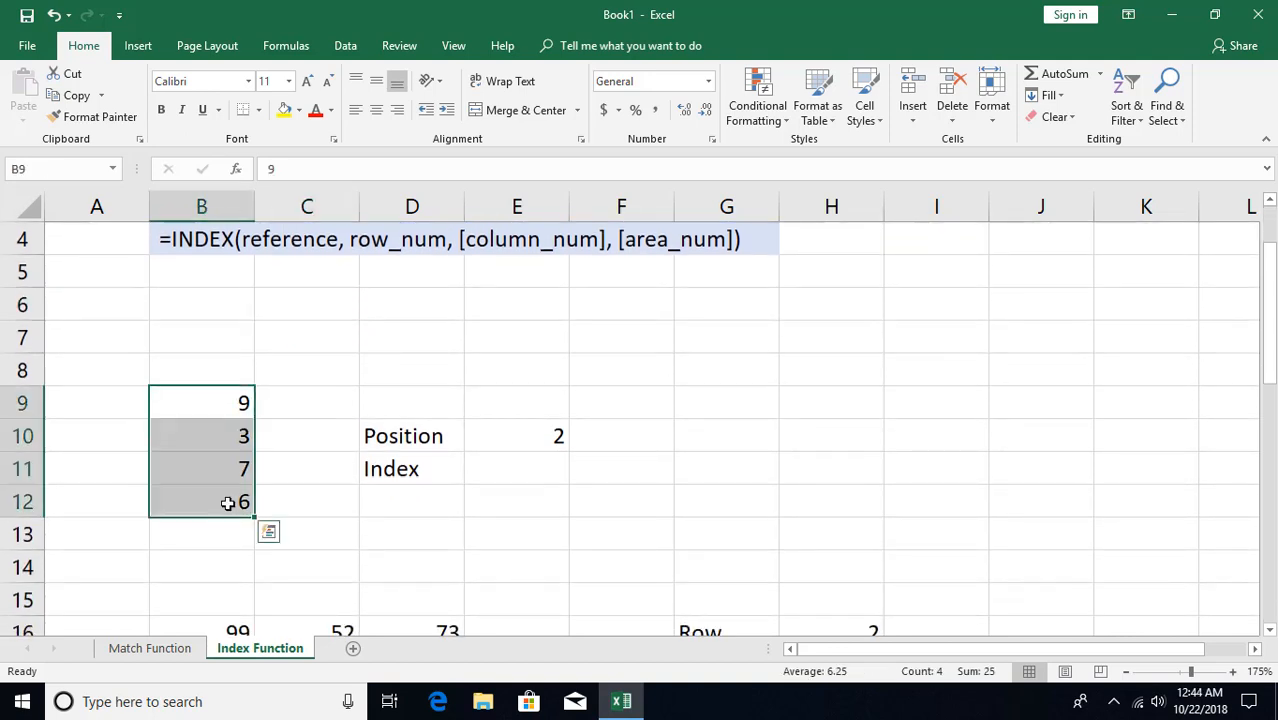
pyautogui.click(212, 458)
pyautogui.click(534, 440)
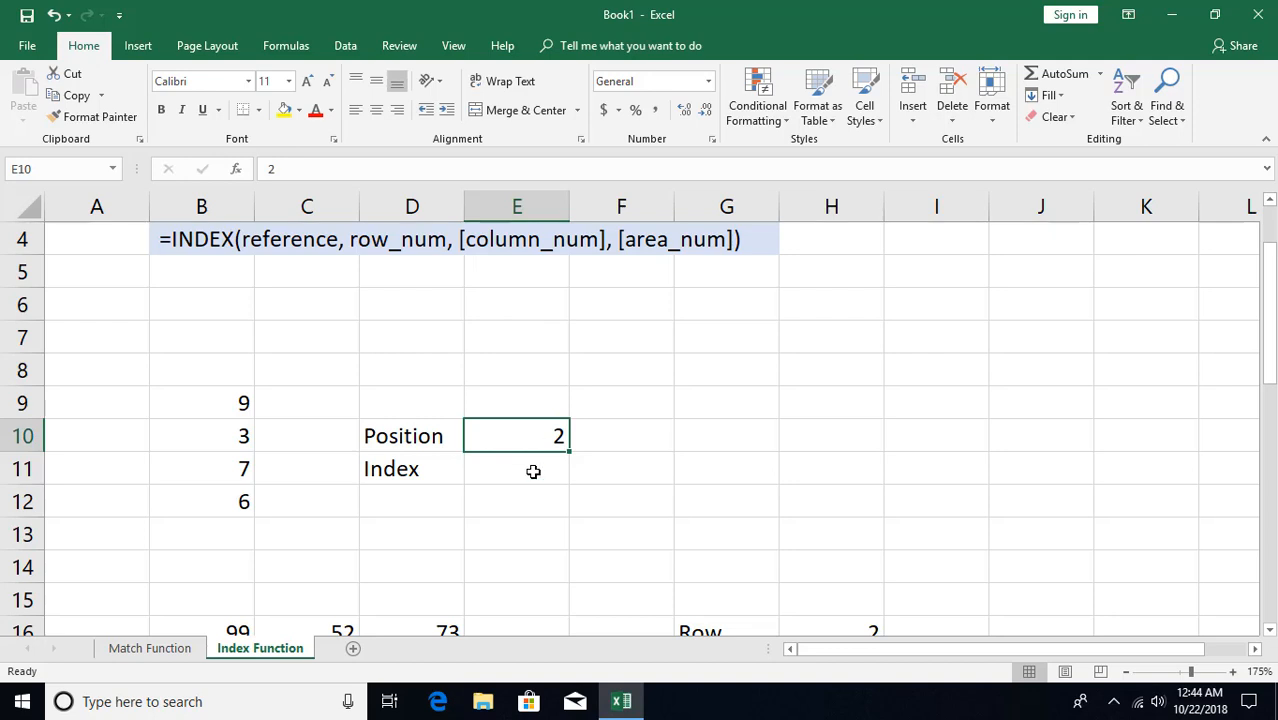
# Enter =INDEX(B9:B12,E10) in E11 to return the list number at the given position
pyautogui.click(533, 471)
pyautogui.write('=')
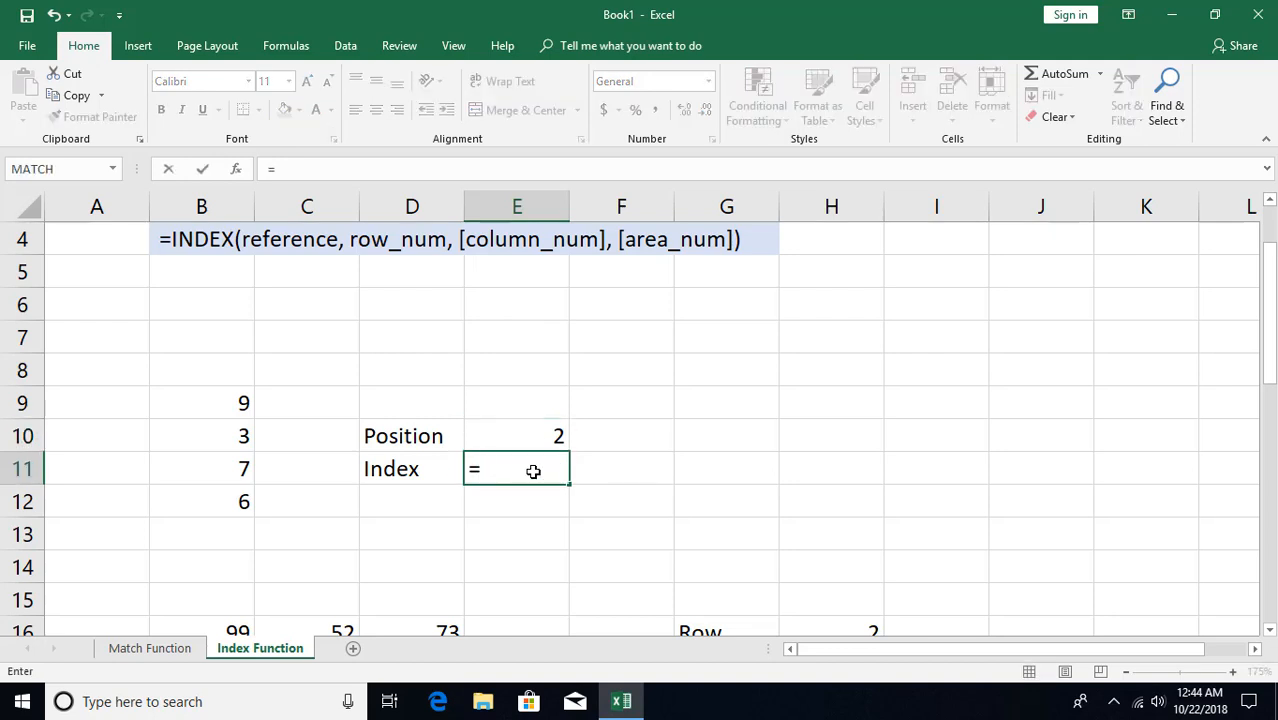
pyautogui.write('in')
pyautogui.press('Tab')
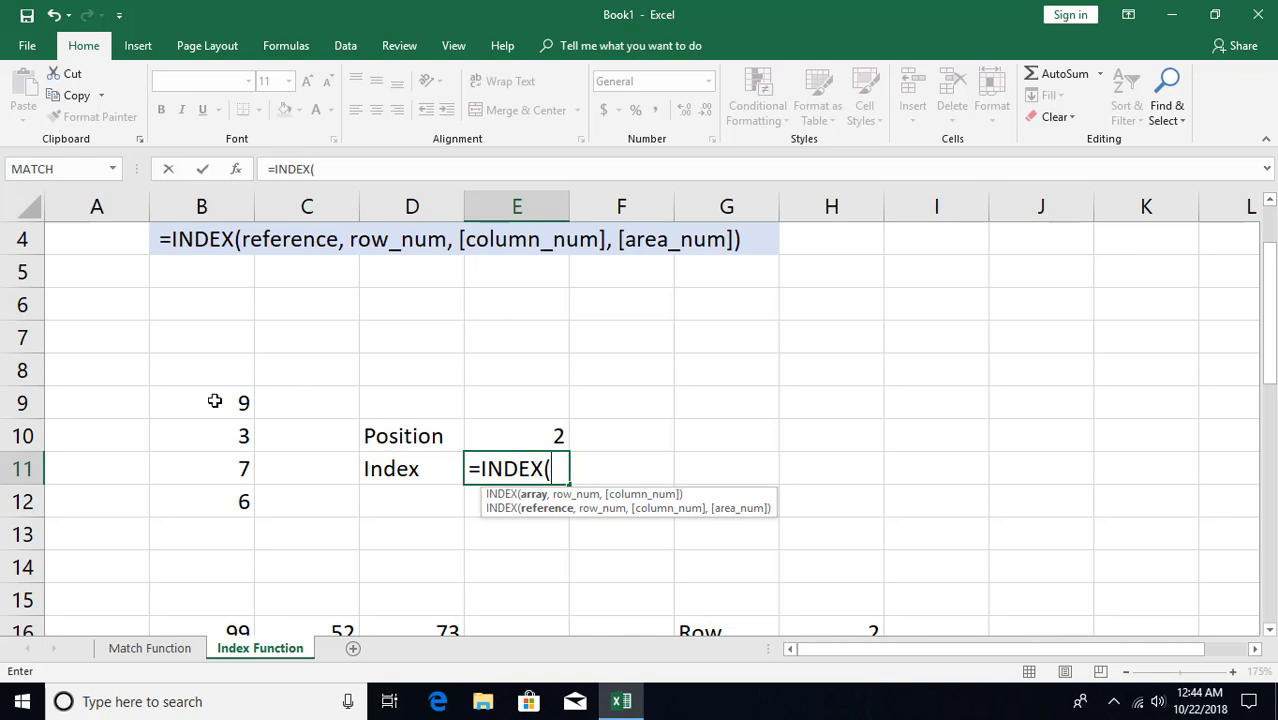
pyautogui.moveTo(212, 402); pyautogui.dragTo(209, 495)
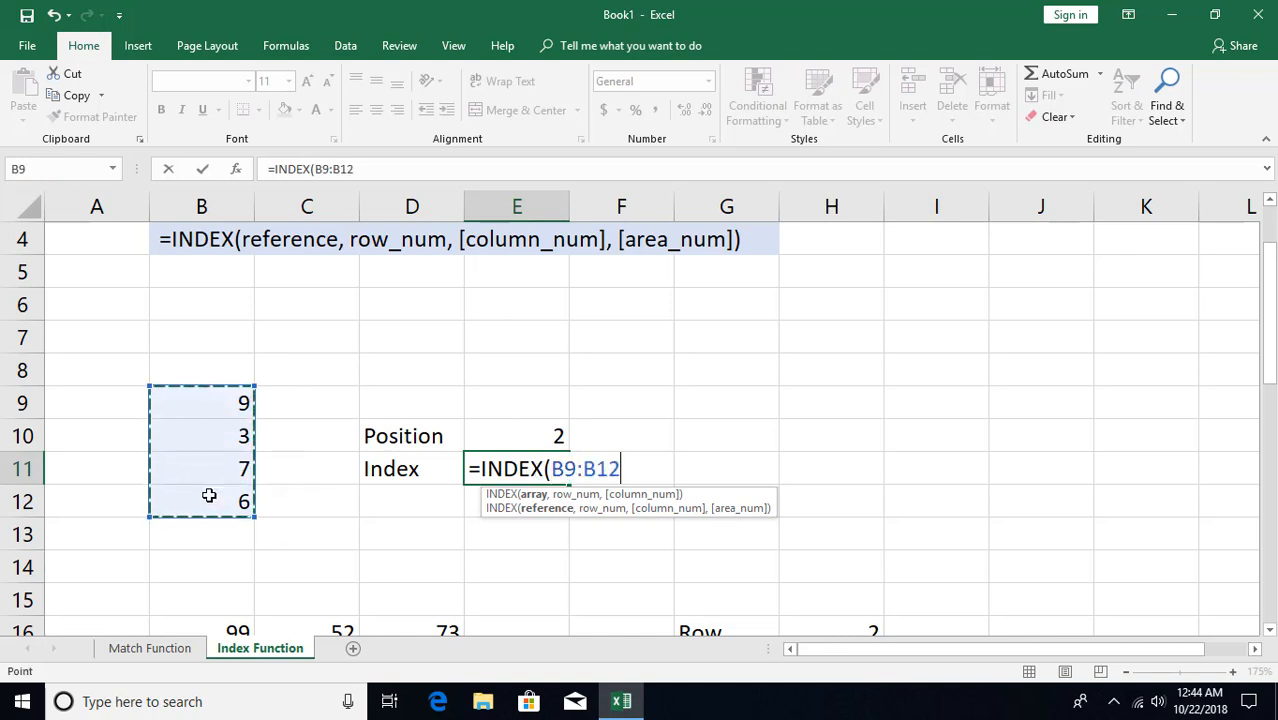
pyautogui.write(',')
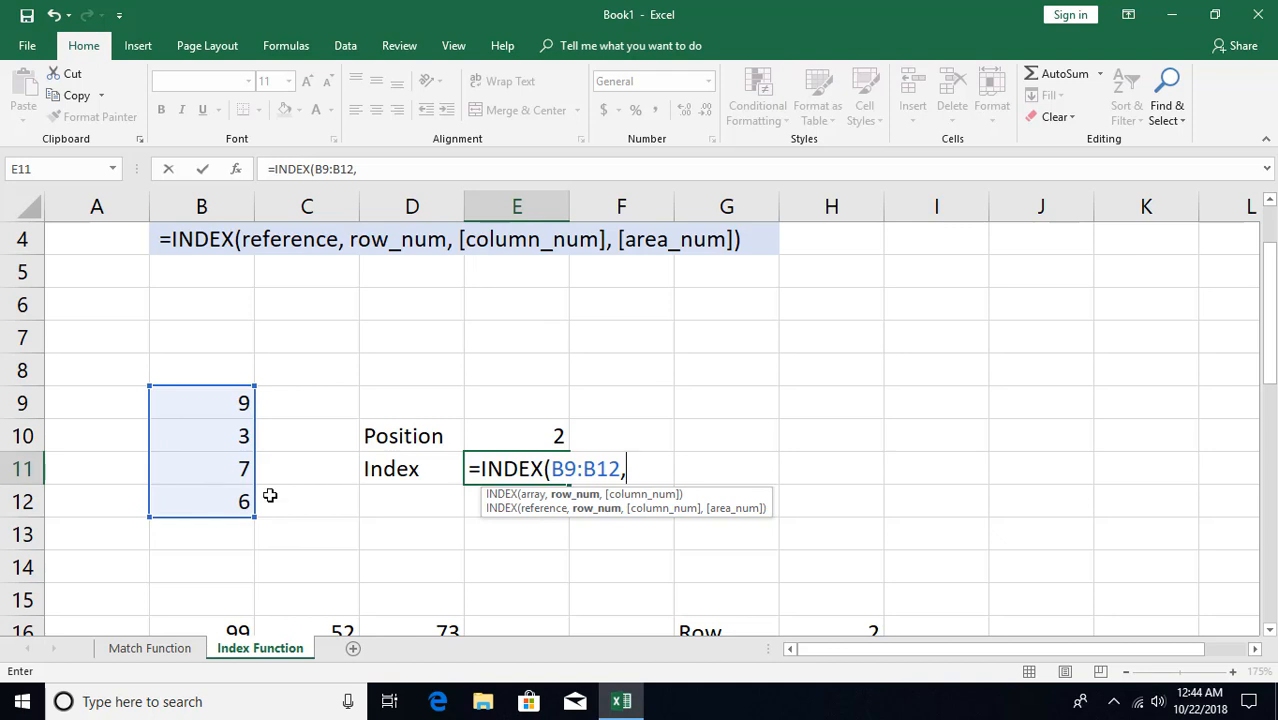
pyautogui.click(538, 437)
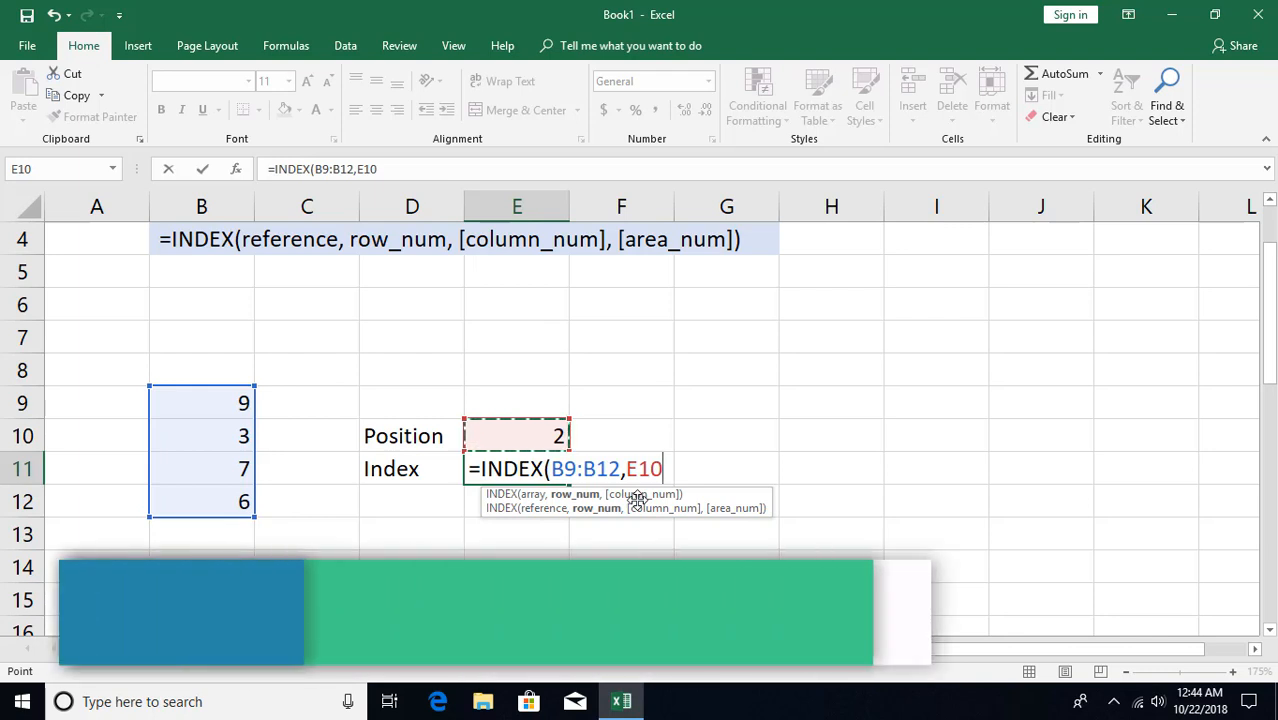
pyautogui.press('Return')
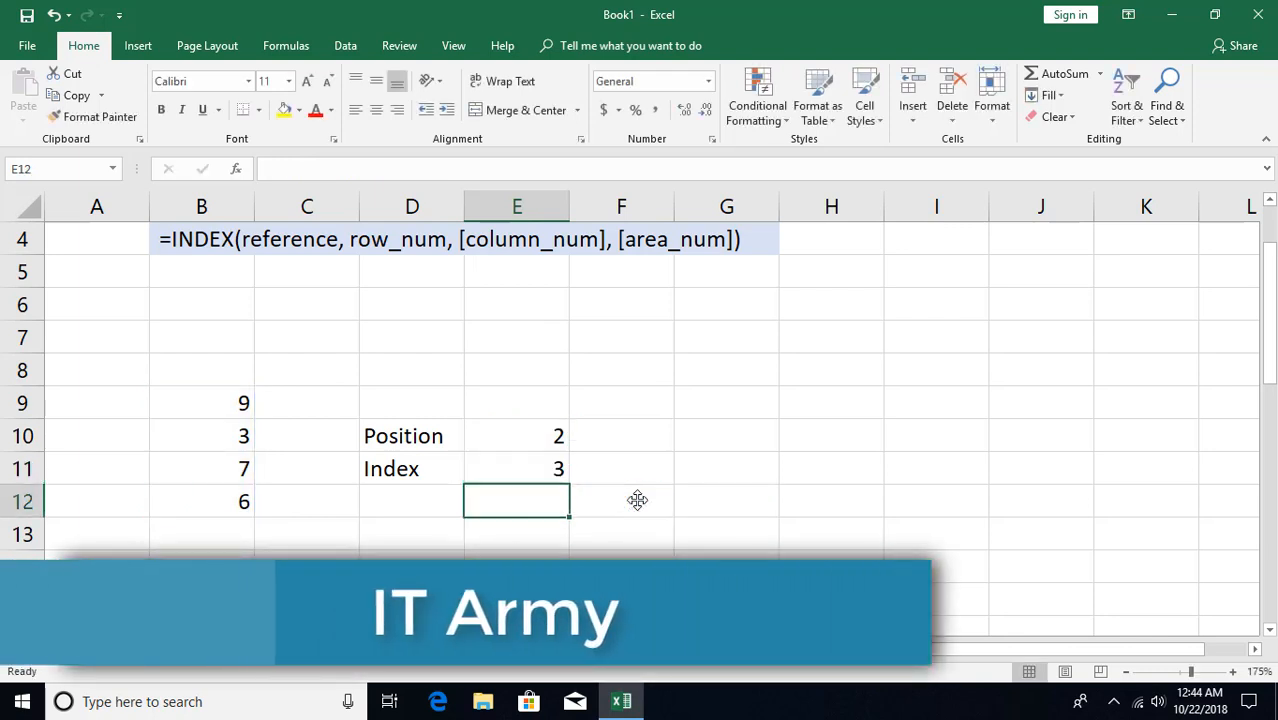
# Set the position in E10 to 3 and compare the index result with the list
pyautogui.click(213, 440)
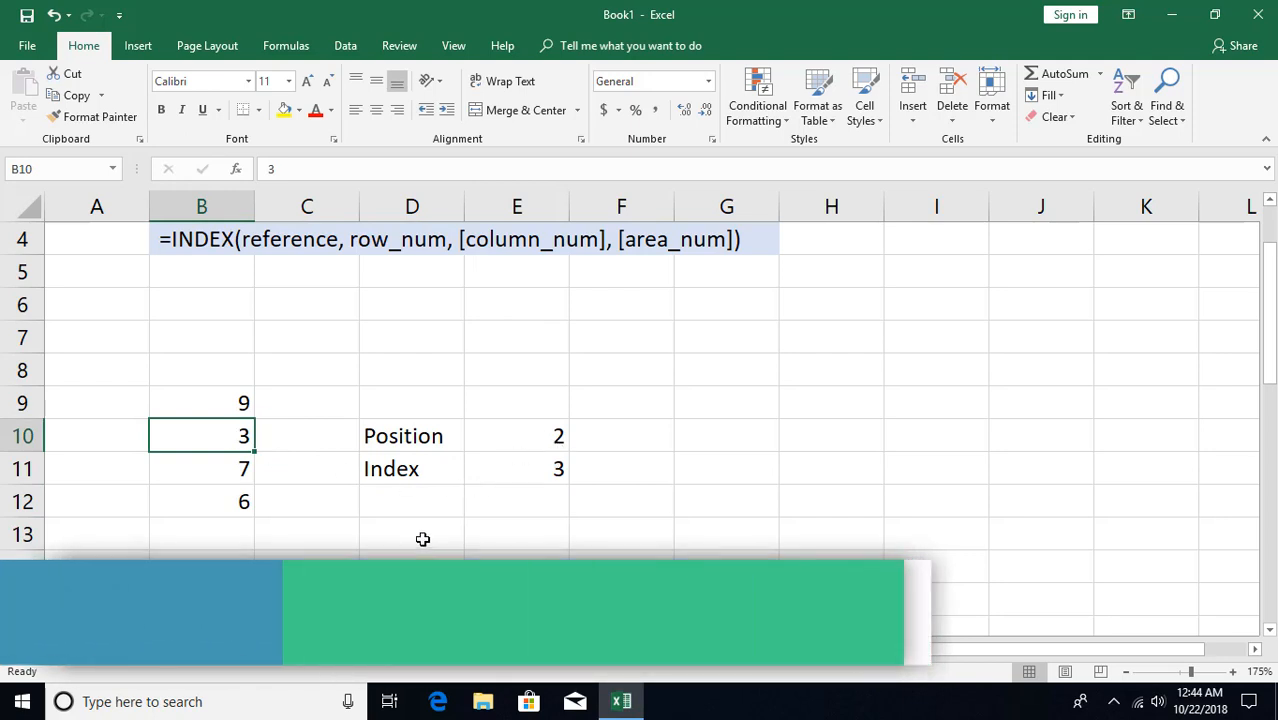
pyautogui.click(536, 441)
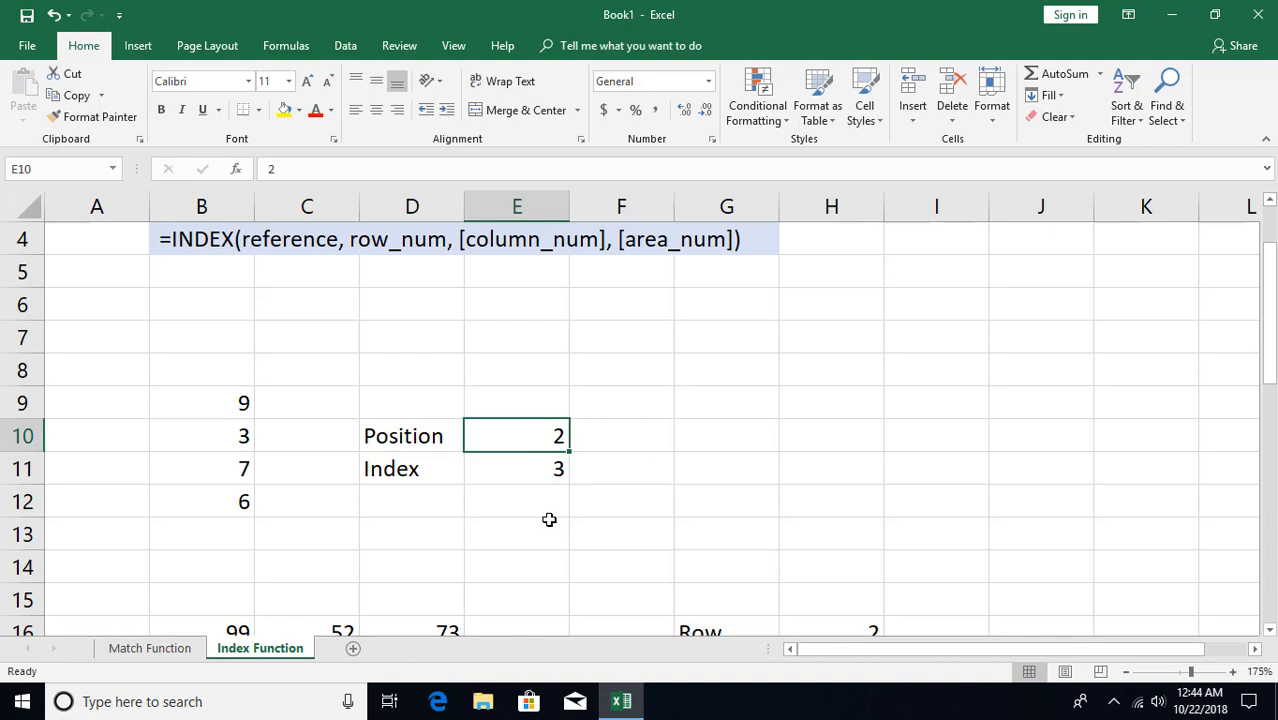
pyautogui.write('3')
pyautogui.hotkey('ctrl', 'Return')
pyautogui.click(246, 474)
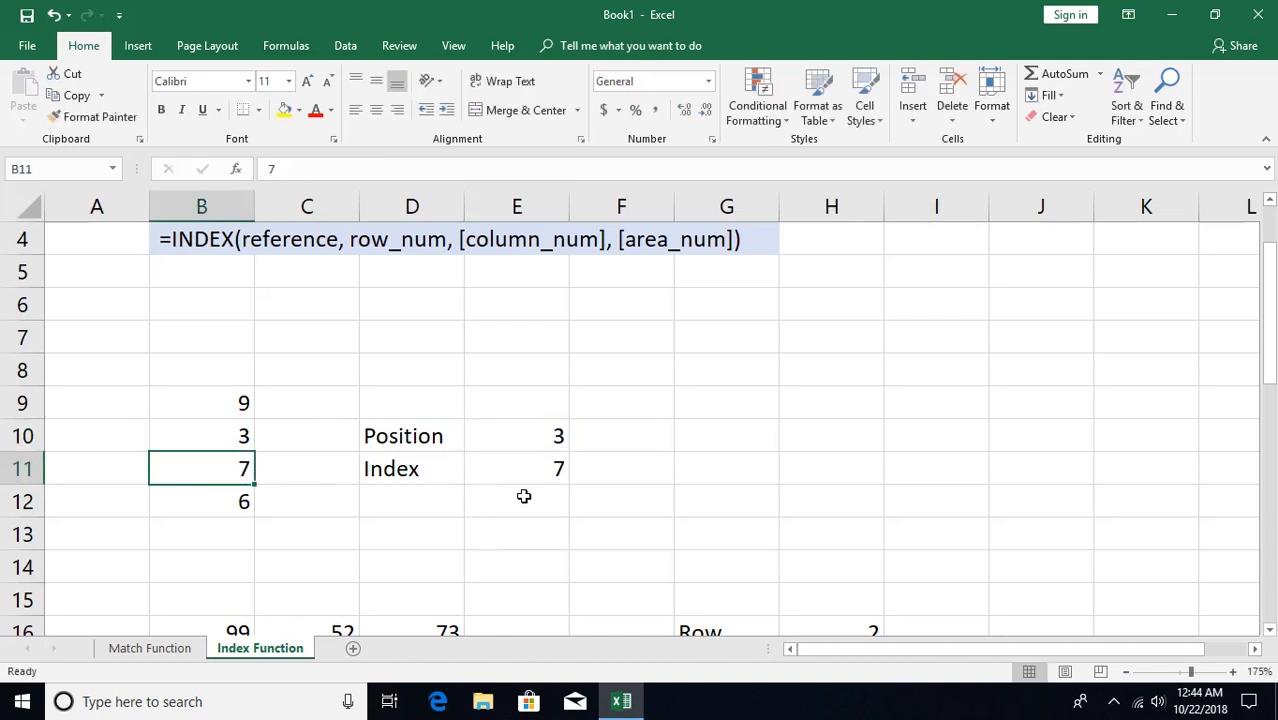
# Enter =INDEX(B16:D20,H16,H17) in H18 to return the table value at the given row and column
pyautogui.scroll(-2, 520, 494)
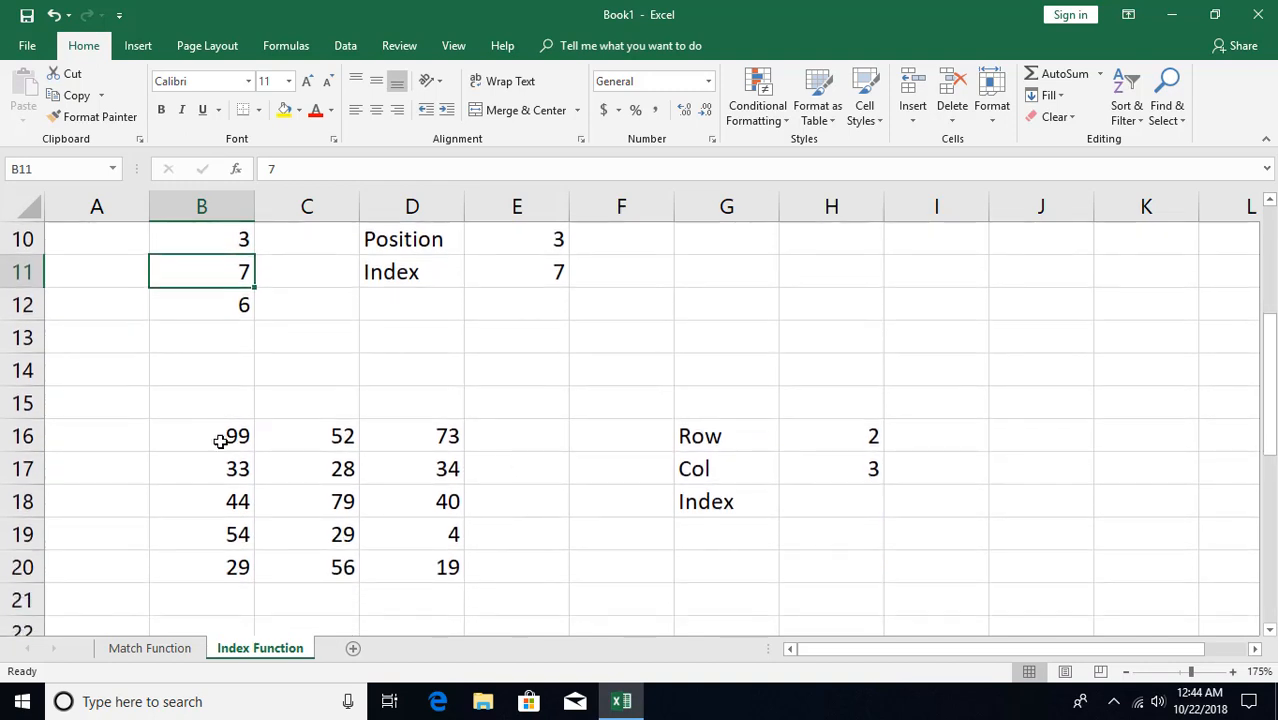
pyautogui.click(848, 437)
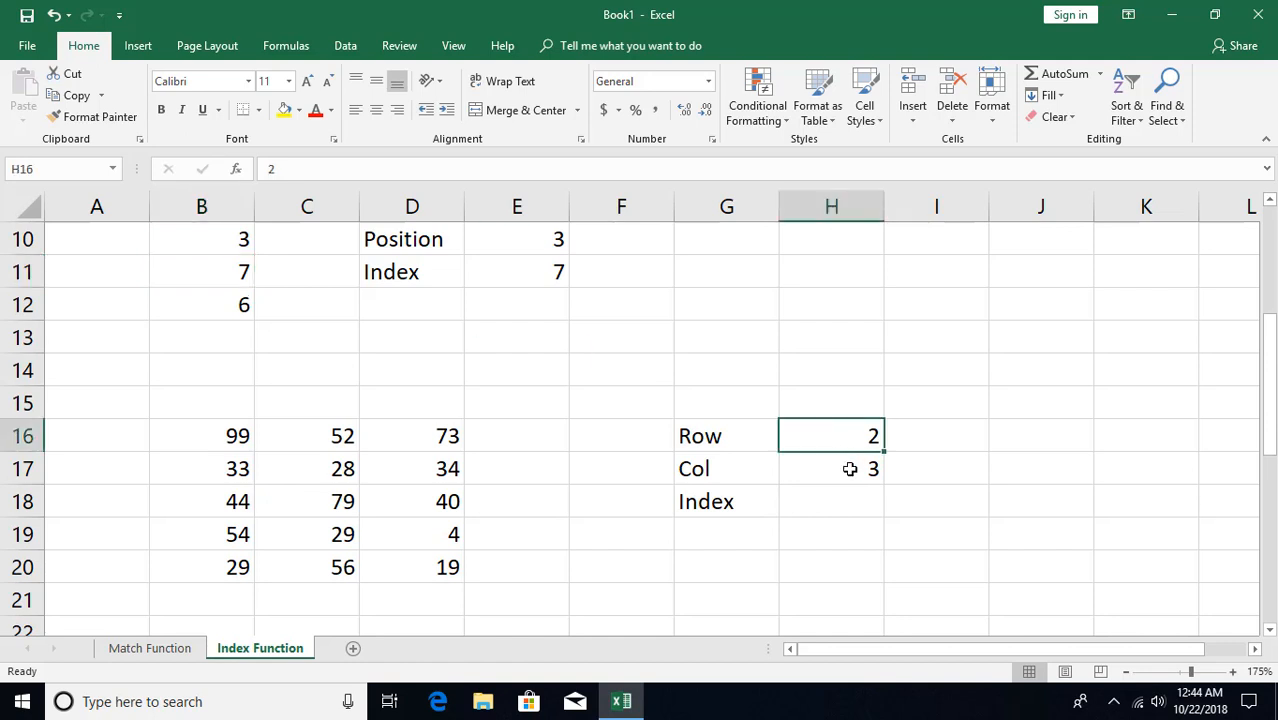
pyautogui.click(846, 466)
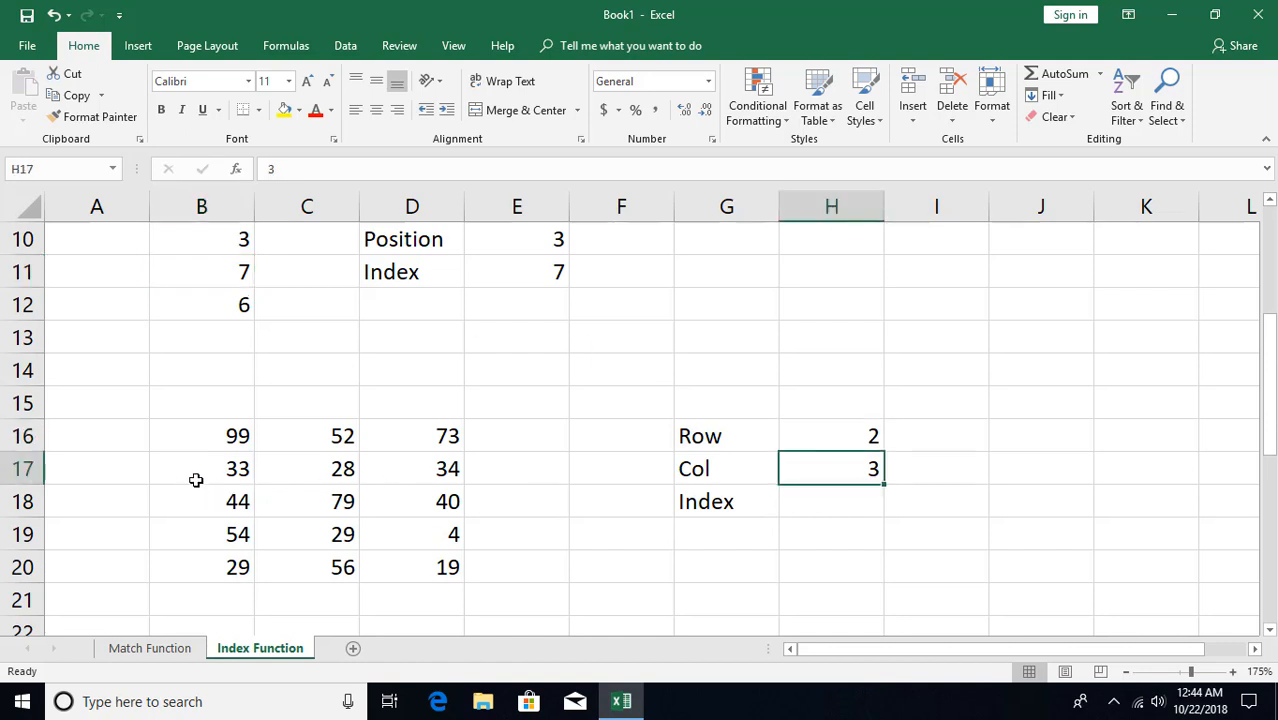
pyautogui.moveTo(196, 474); pyautogui.dragTo(426, 568)
pyautogui.click(437, 470)
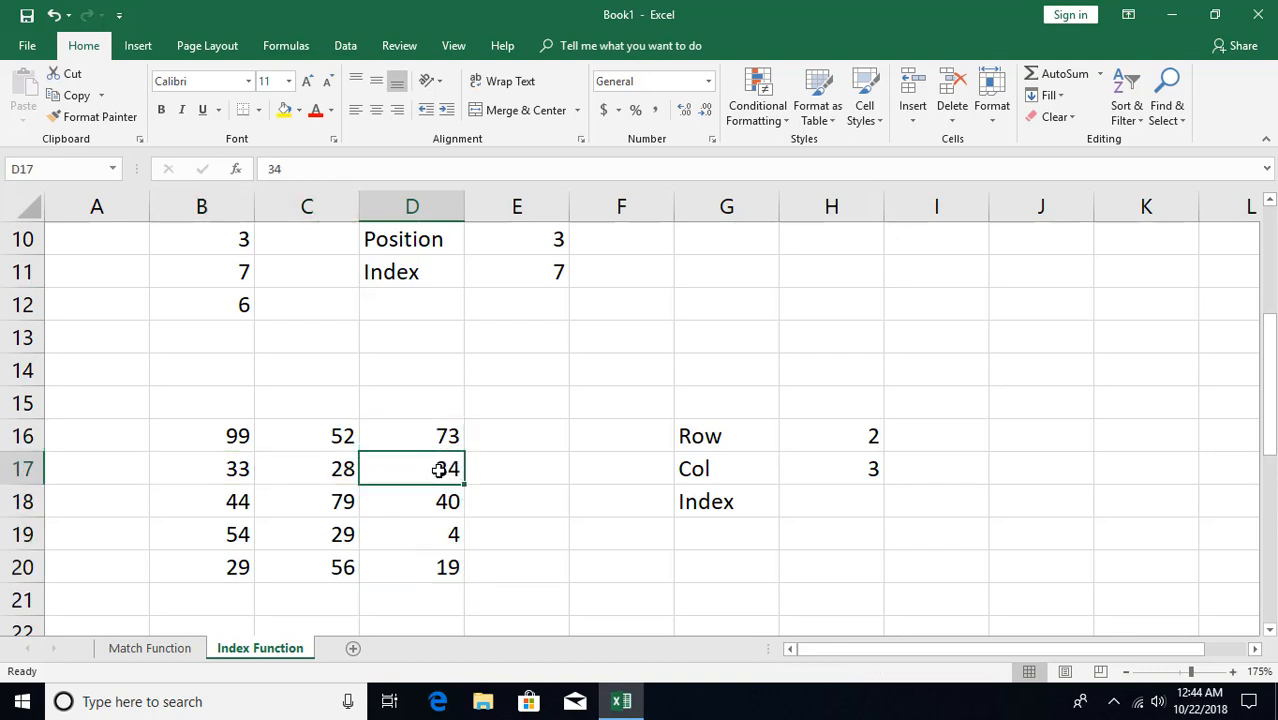
pyautogui.click(818, 508)
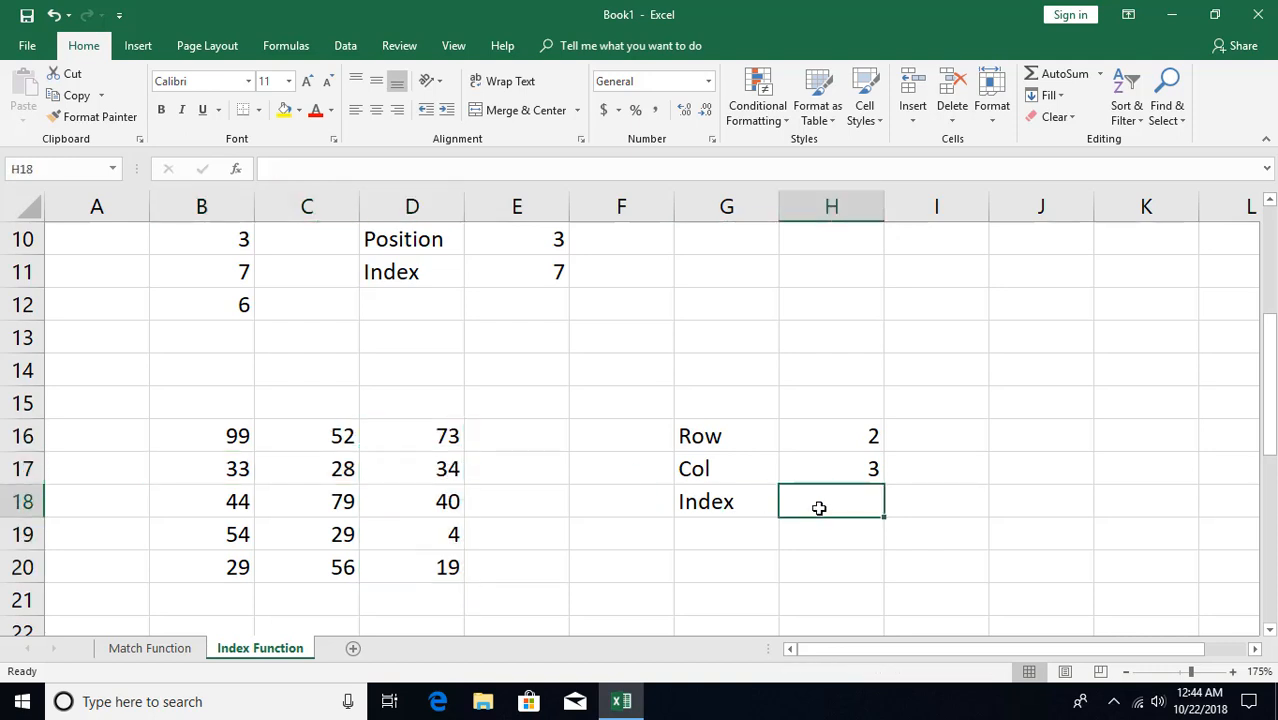
pyautogui.write('=INDEX(')
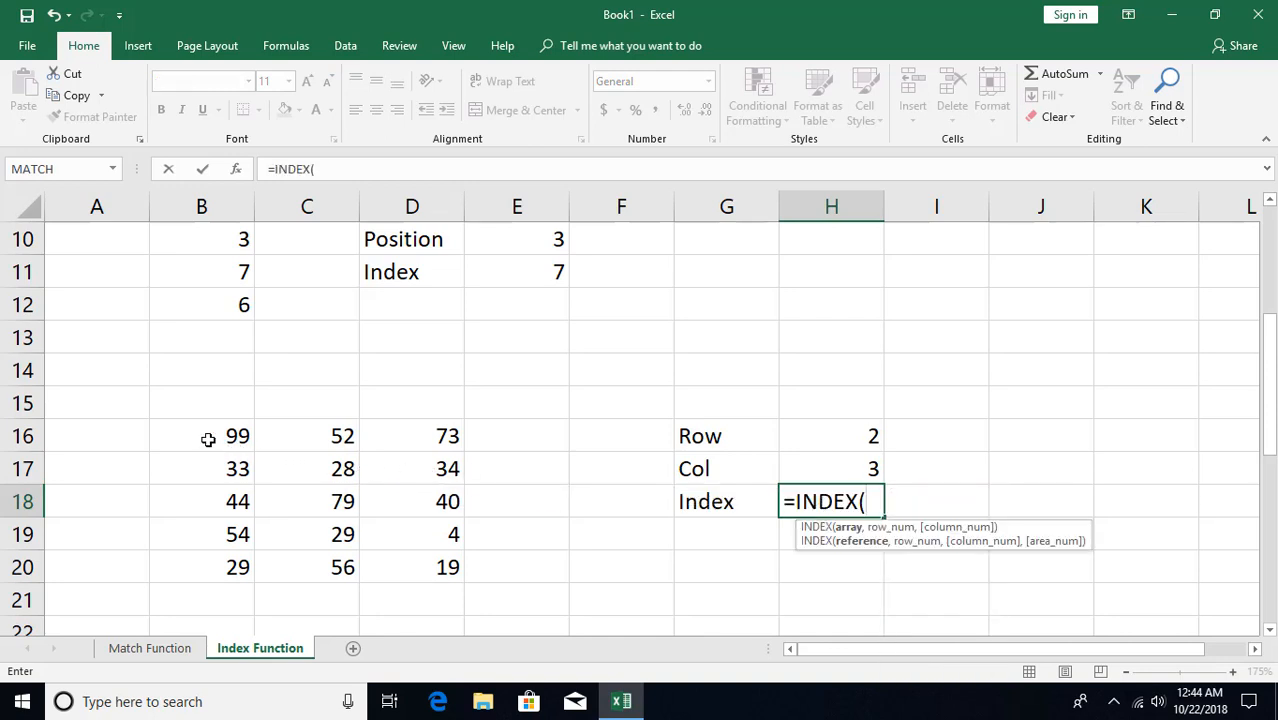
pyautogui.moveTo(205, 437); pyautogui.dragTo(401, 568)
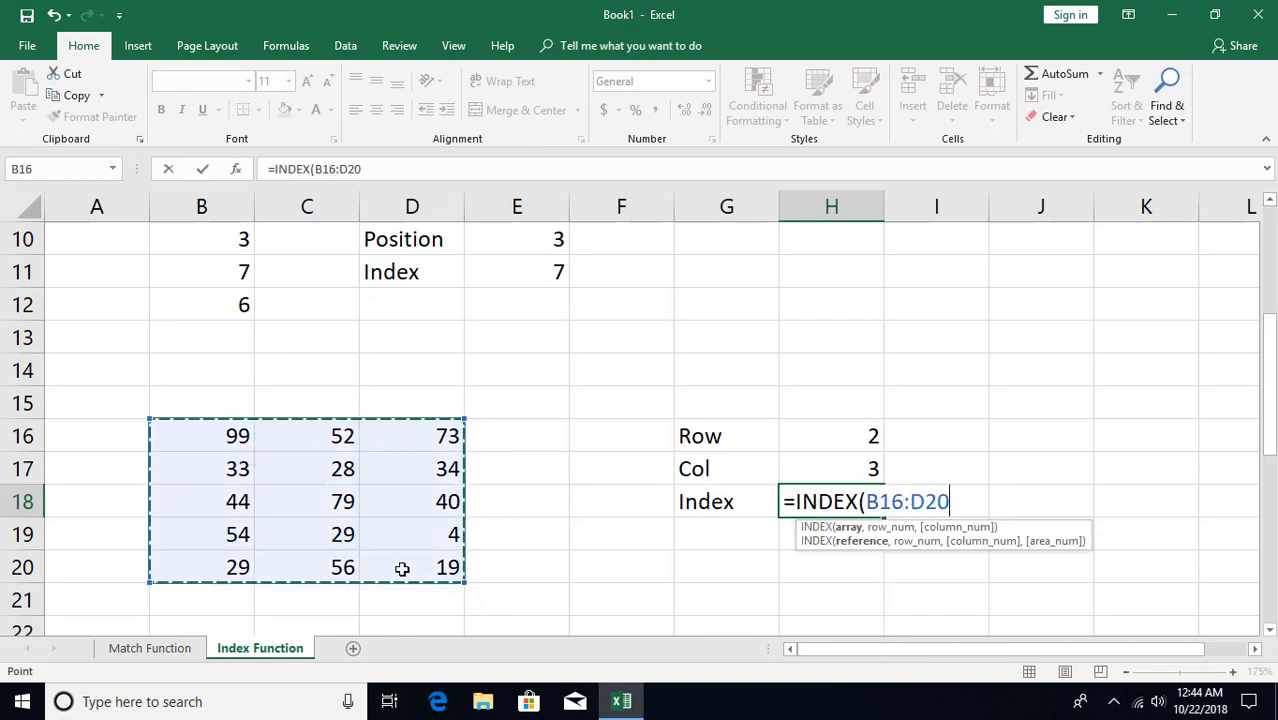
pyautogui.write(',')
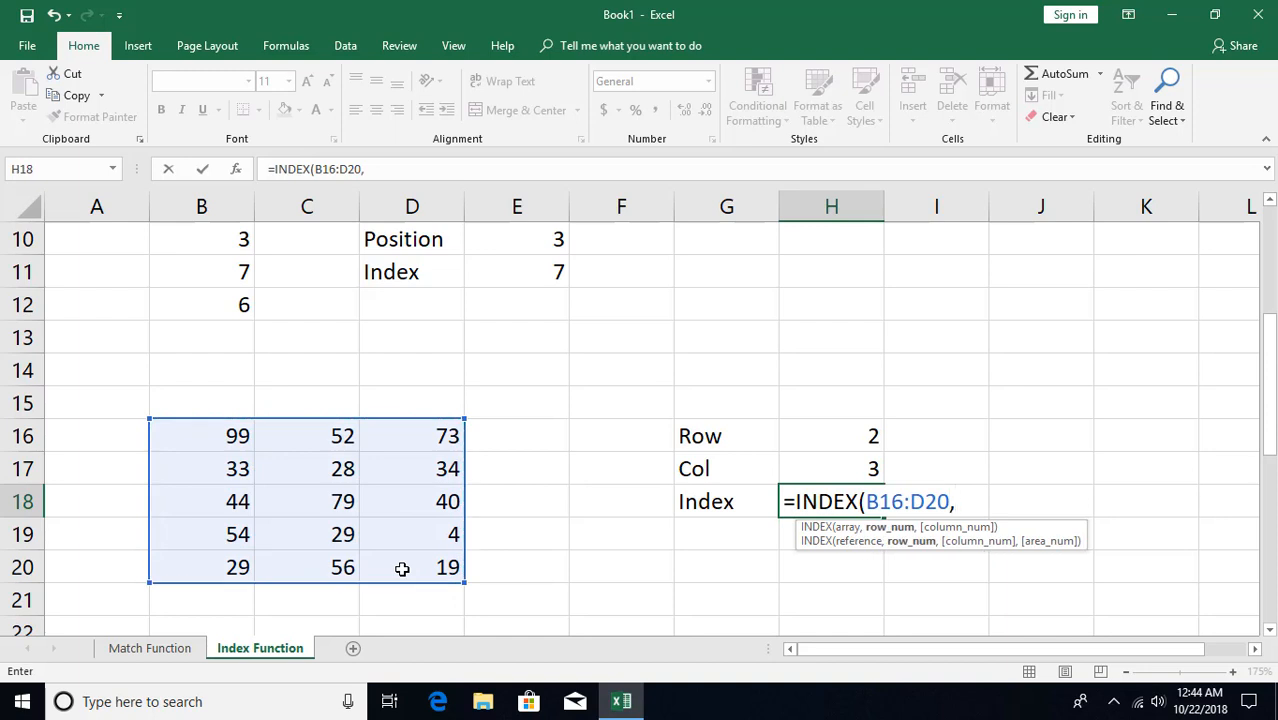
pyautogui.click(822, 438)
pyautogui.write(',')
pyautogui.click(835, 470)
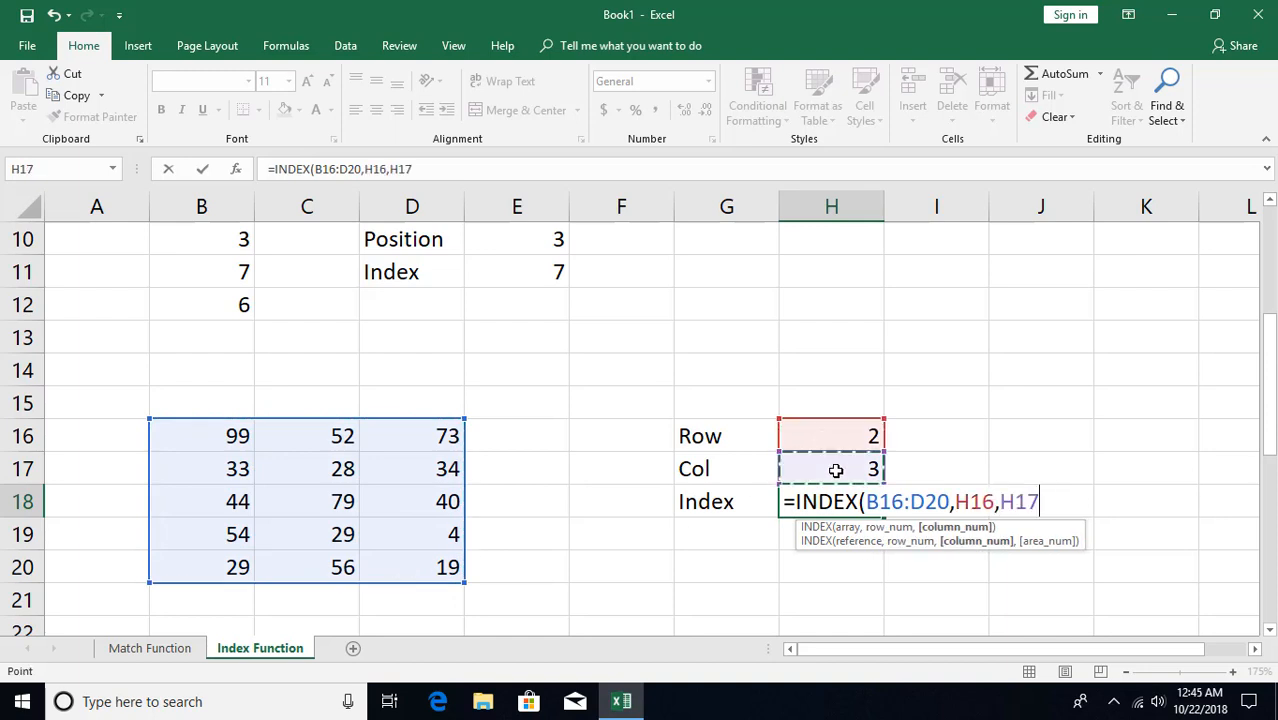
pyautogui.press('Return')
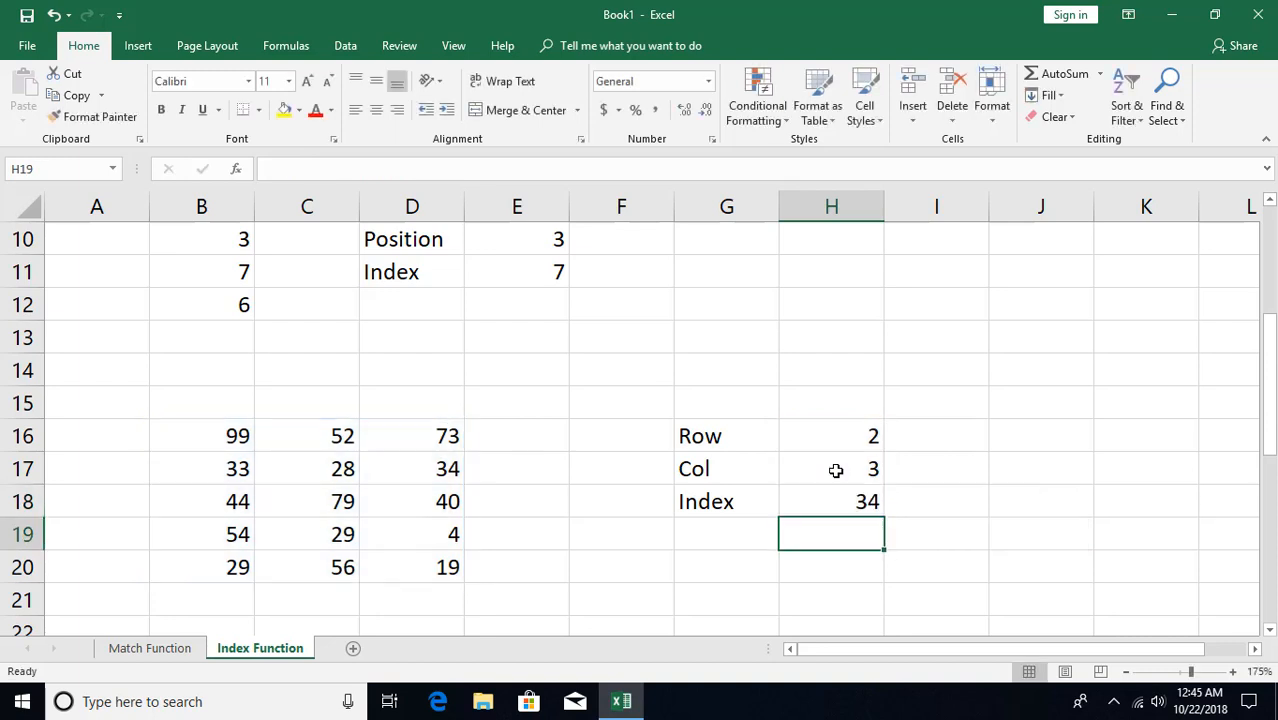
pyautogui.click(849, 503)
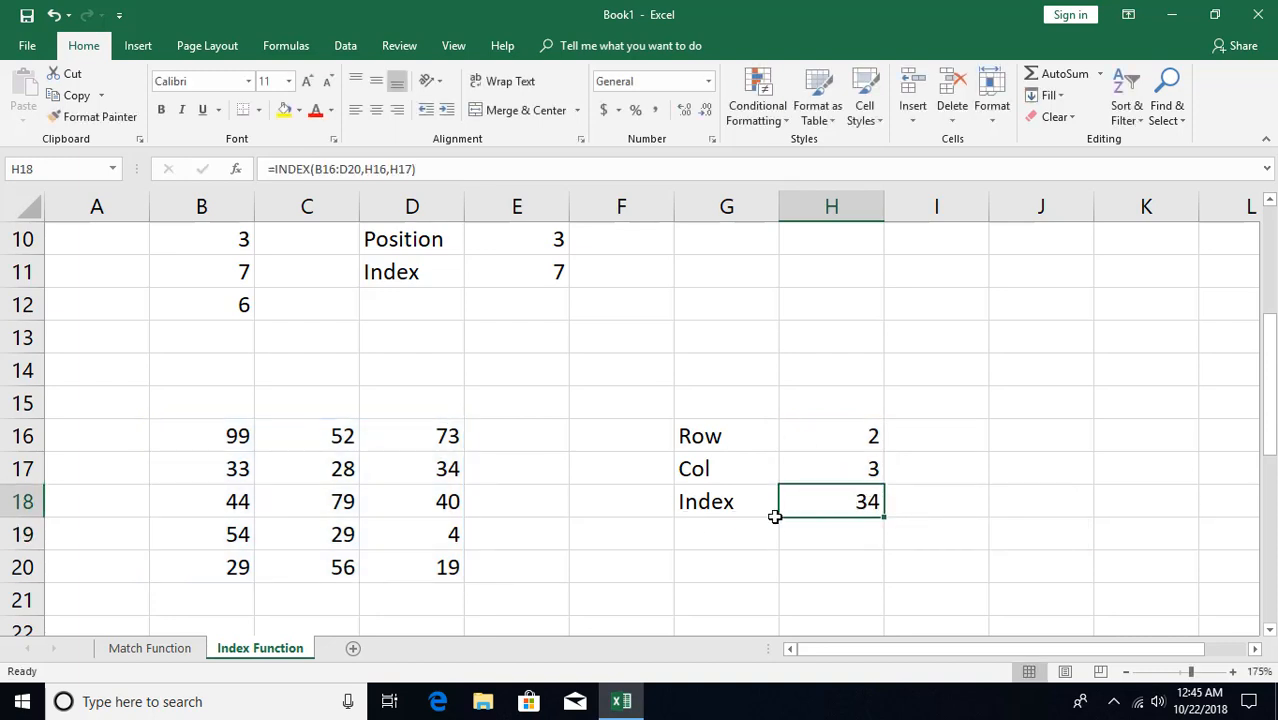
# Examine the four number blocks in rows 23 to 29 and the row, column and area inputs in C32:C34
pyautogui.scroll(-5, 775, 516)
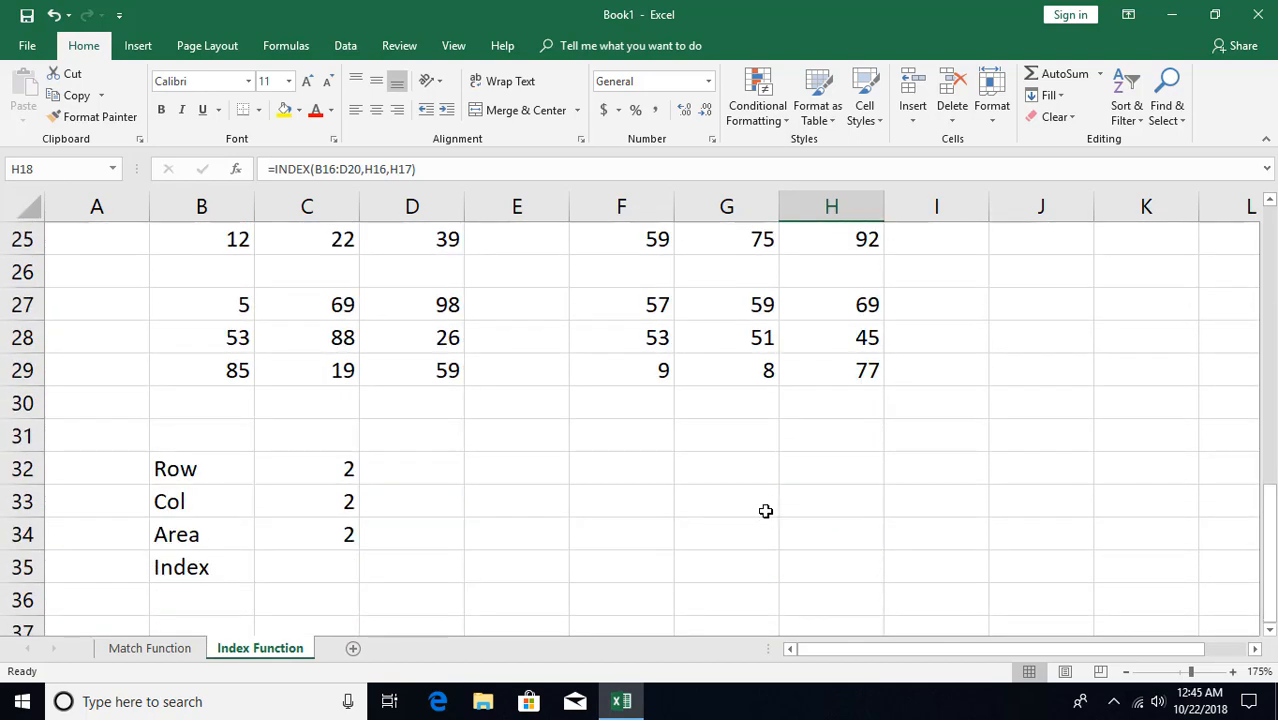
pyautogui.scroll(1, 429, 504)
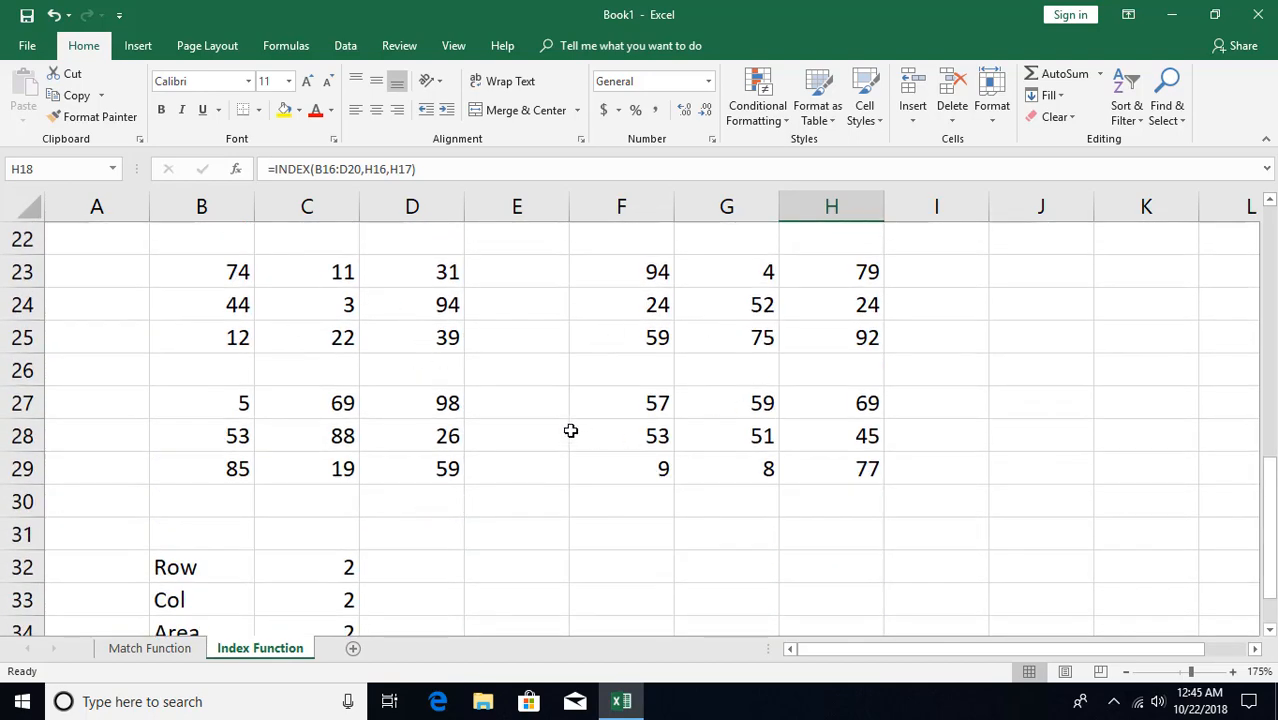
pyautogui.scroll(-2, 371, 510)
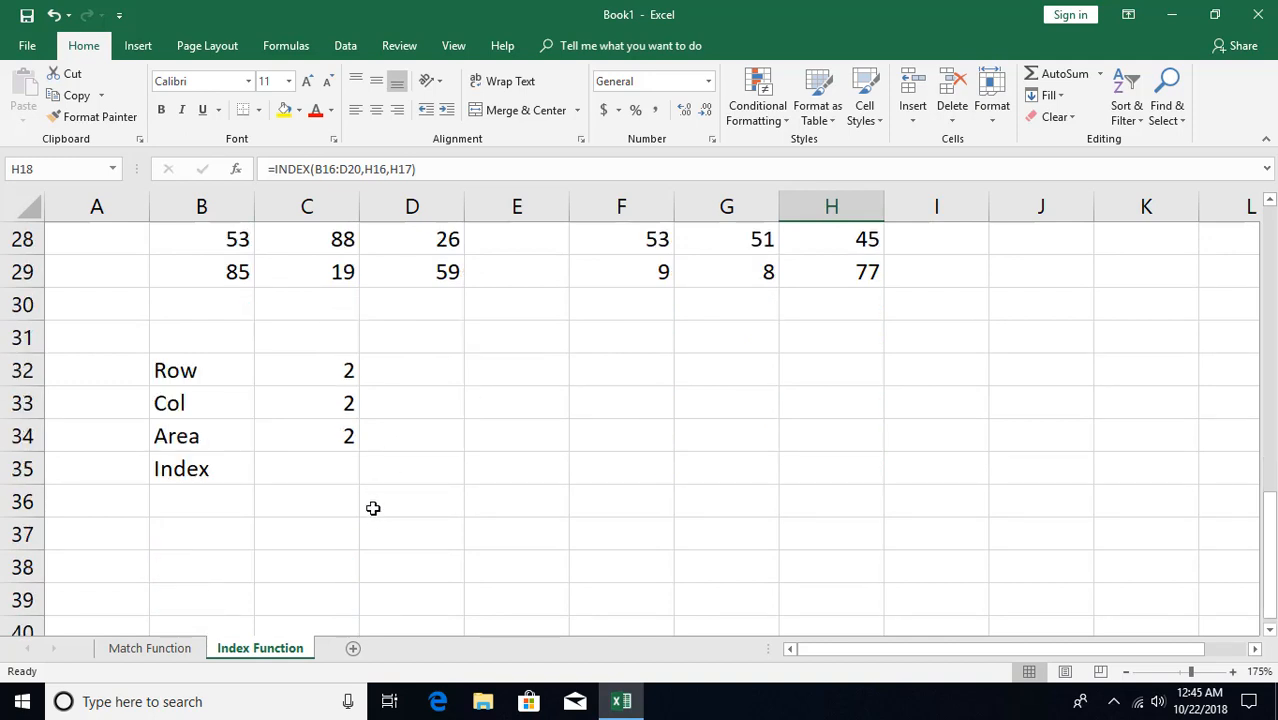
pyautogui.click(330, 374)
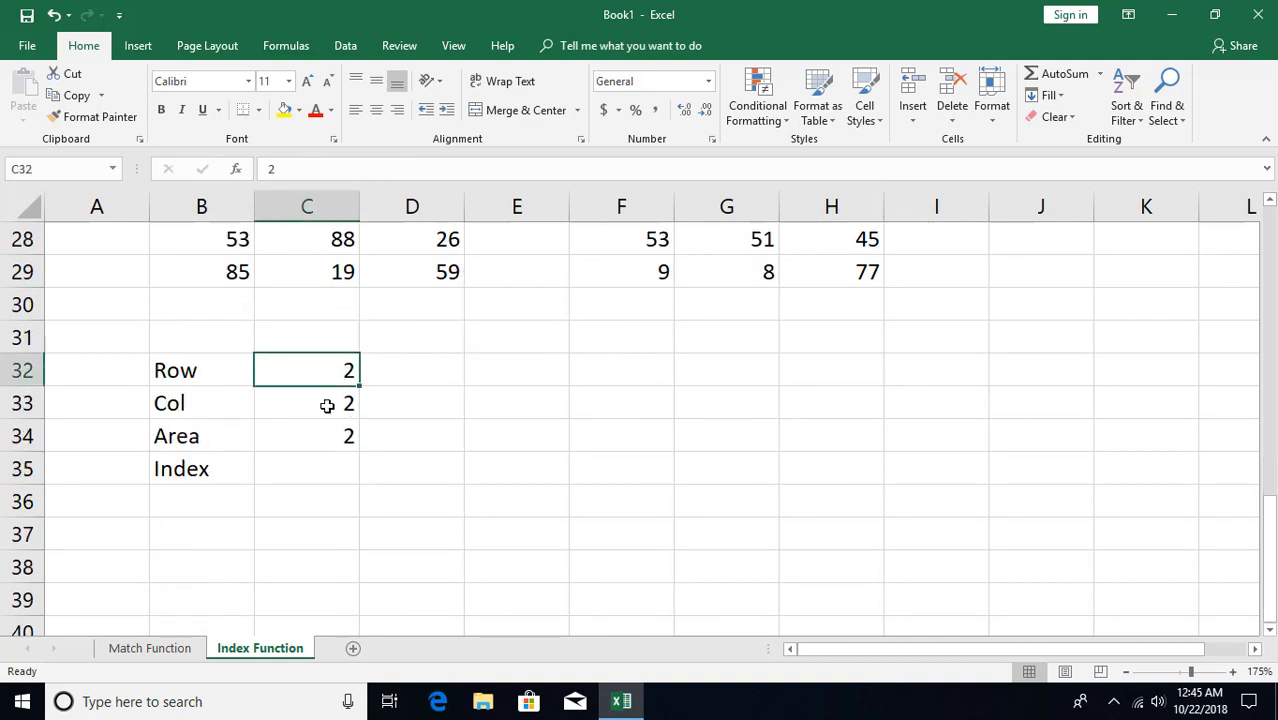
pyautogui.click(327, 405)
pyautogui.click(325, 438)
pyautogui.scroll(1, 338, 442)
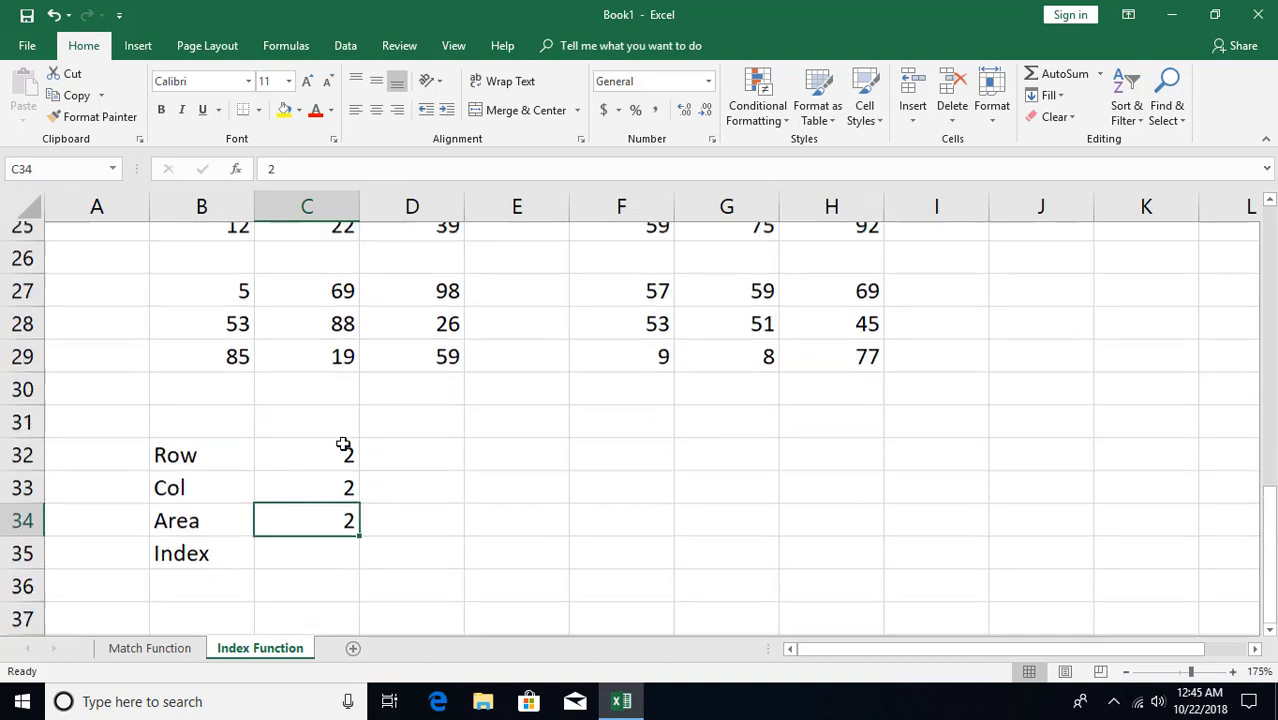
pyautogui.scroll(1, 343, 444)
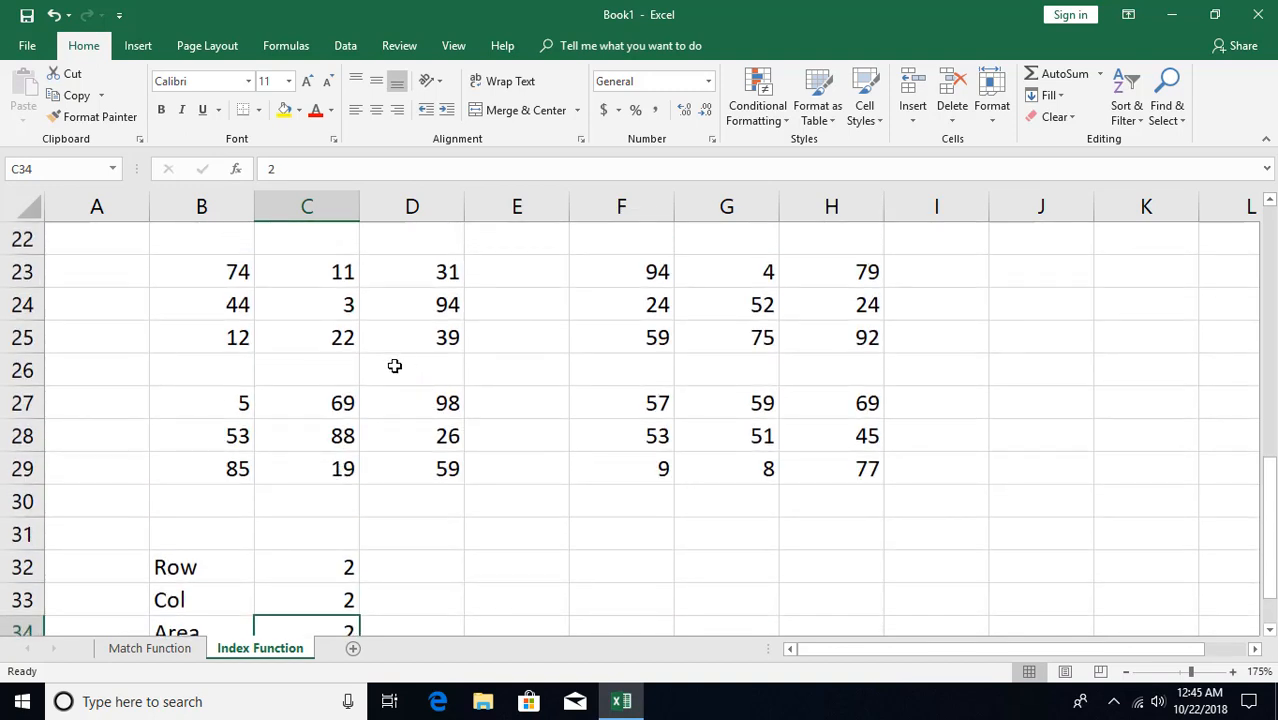
pyautogui.click(386, 314)
pyautogui.click(723, 318)
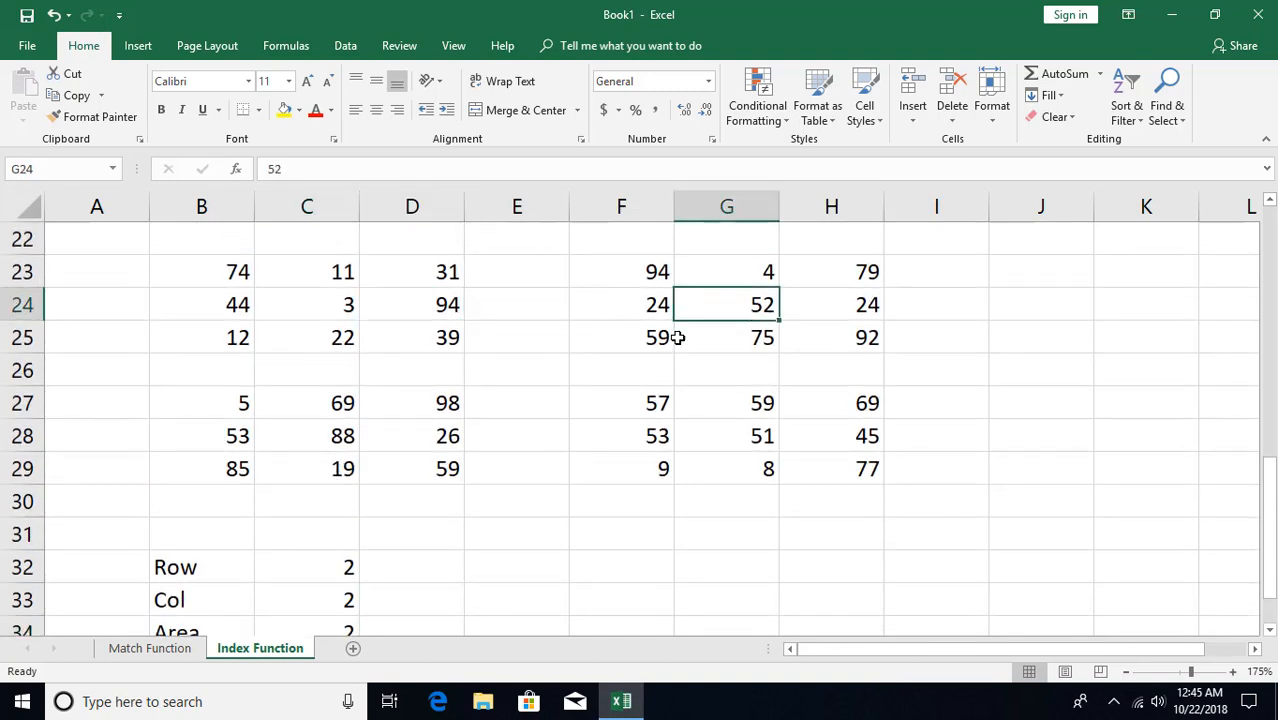
pyautogui.click(392, 434)
pyautogui.click(728, 428)
pyautogui.scroll(-1, 600, 425)
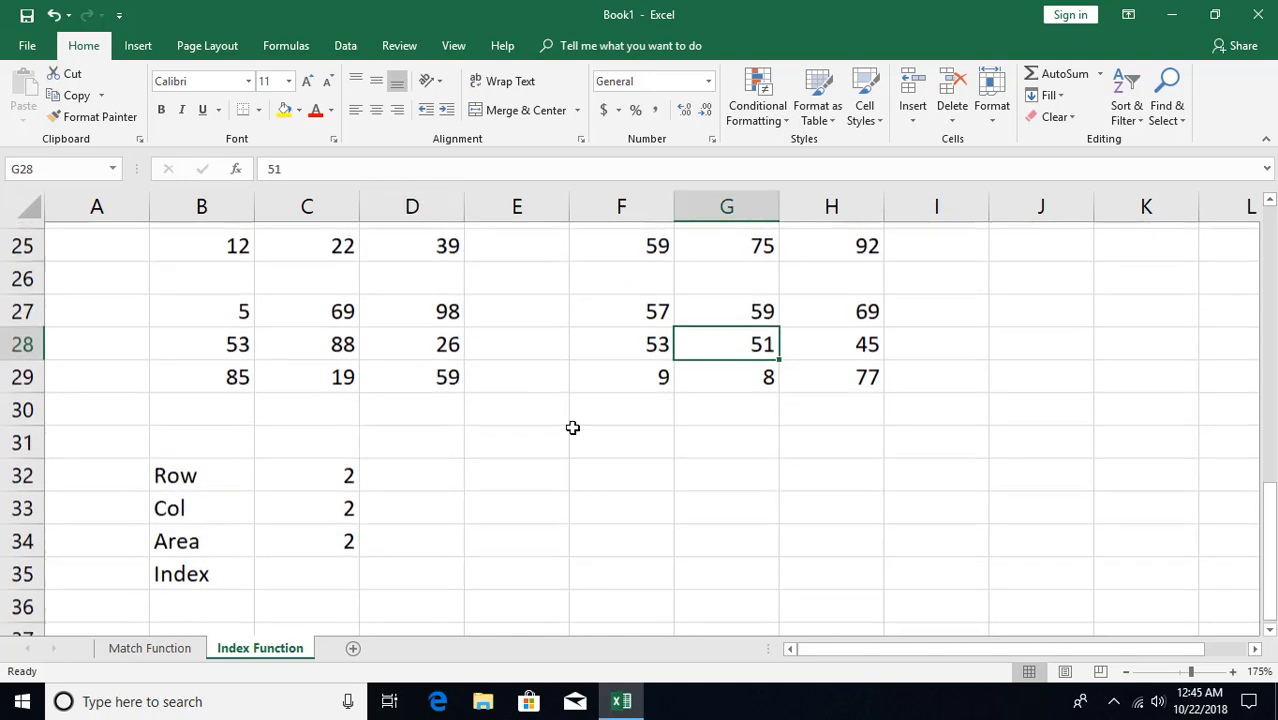
# Start an INDEX formula in C35 with the four number blocks (B23:D25,F23:H25,B27:D29,F27:H29) as its bracketed reference
pyautogui.click(316, 572)
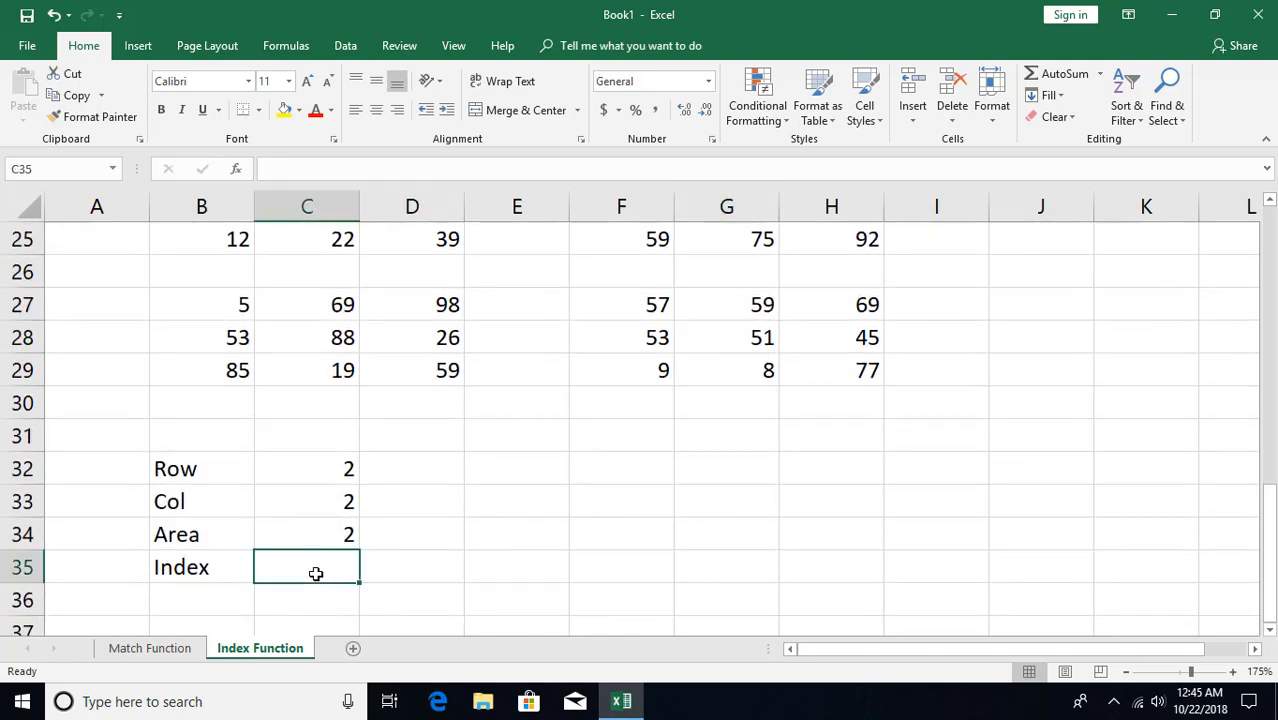
pyautogui.write('=in')
pyautogui.press('Tab')
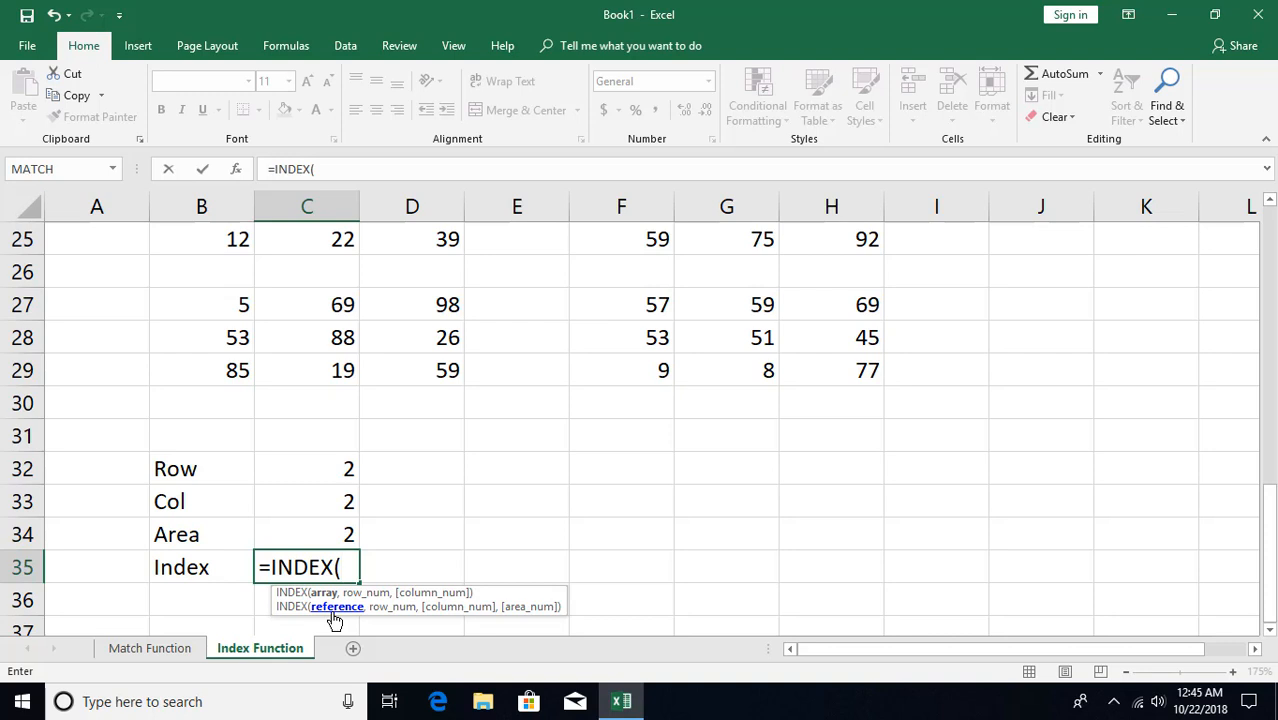
pyautogui.write('(')
pyautogui.scroll(1, 400, 459)
pyautogui.click(235, 271)
pyautogui.moveTo(235, 271); pyautogui.dragTo(416, 337)
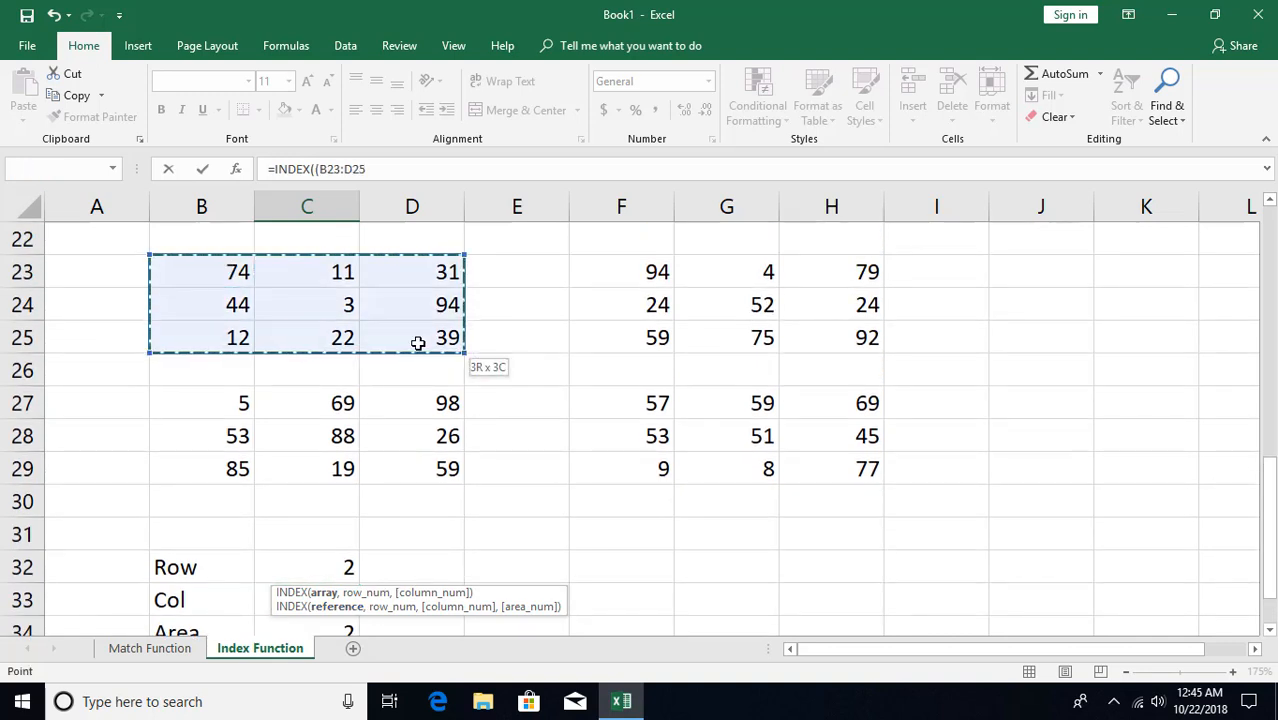
pyautogui.write(',')
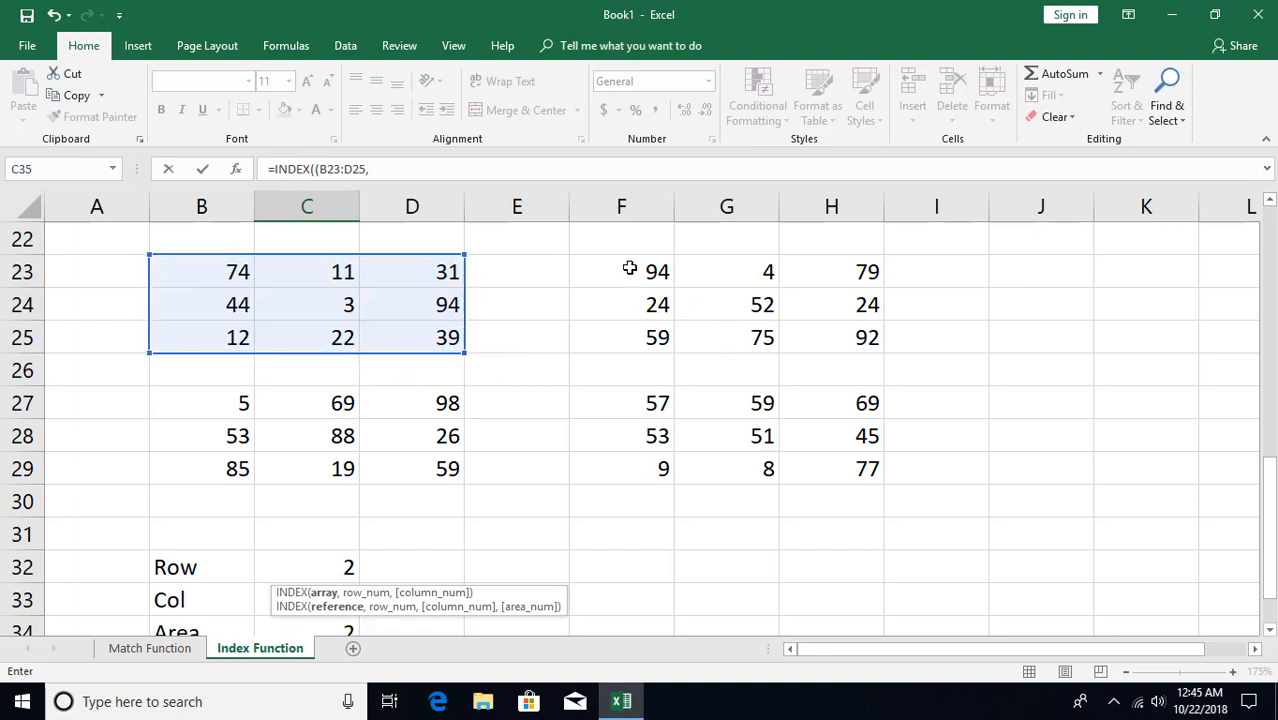
pyautogui.moveTo(628, 268); pyautogui.dragTo(810, 340)
pyautogui.write(',')
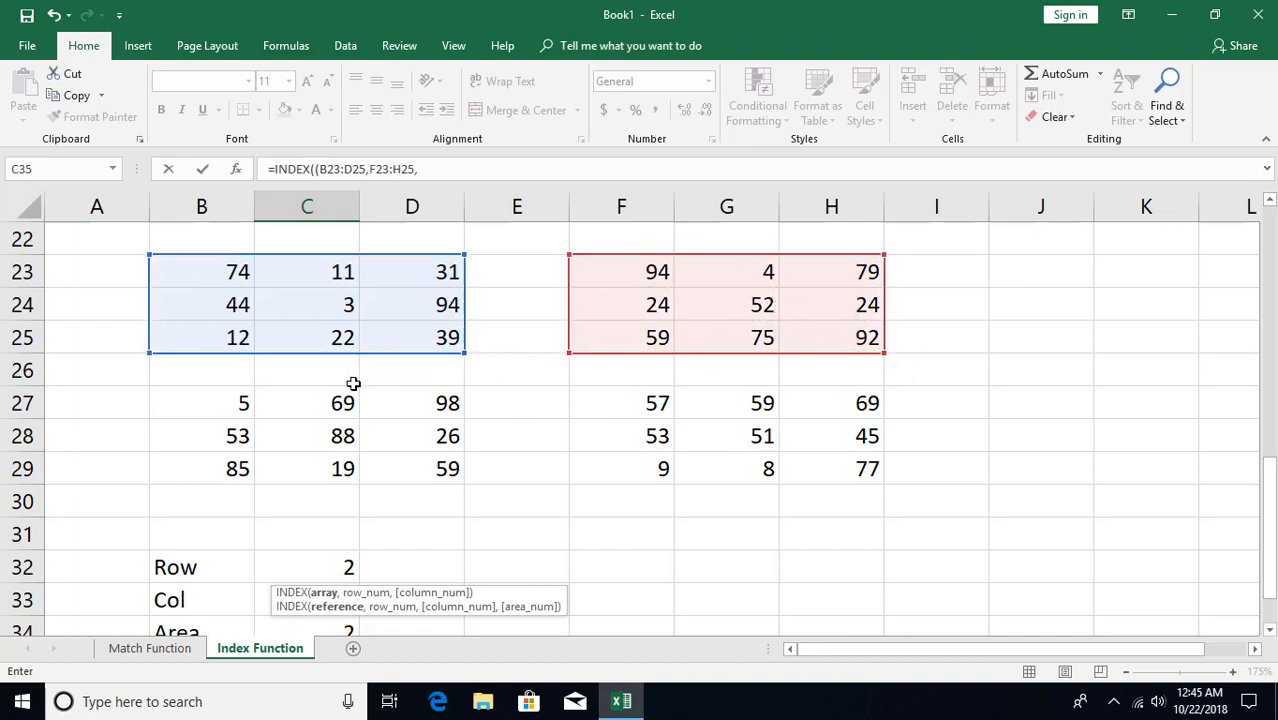
pyautogui.moveTo(240, 403); pyautogui.dragTo(413, 457)
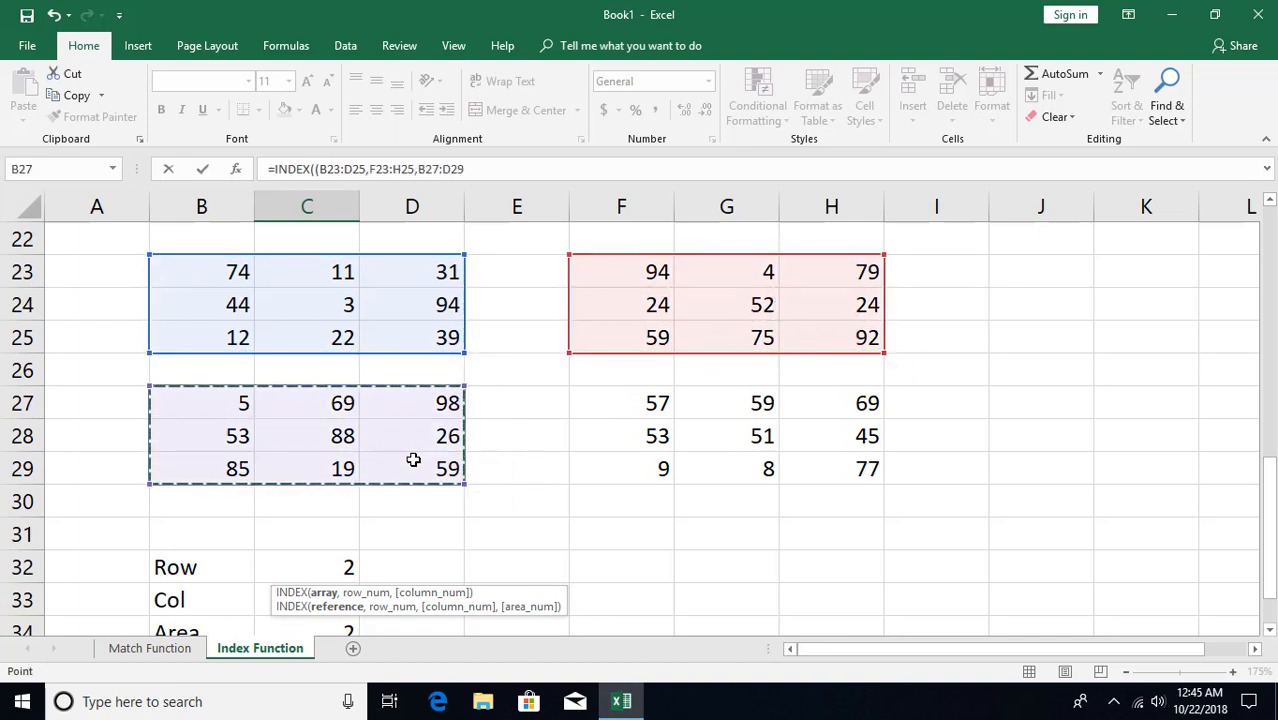
pyautogui.write(',')
pyautogui.moveTo(588, 411); pyautogui.dragTo(800, 470)
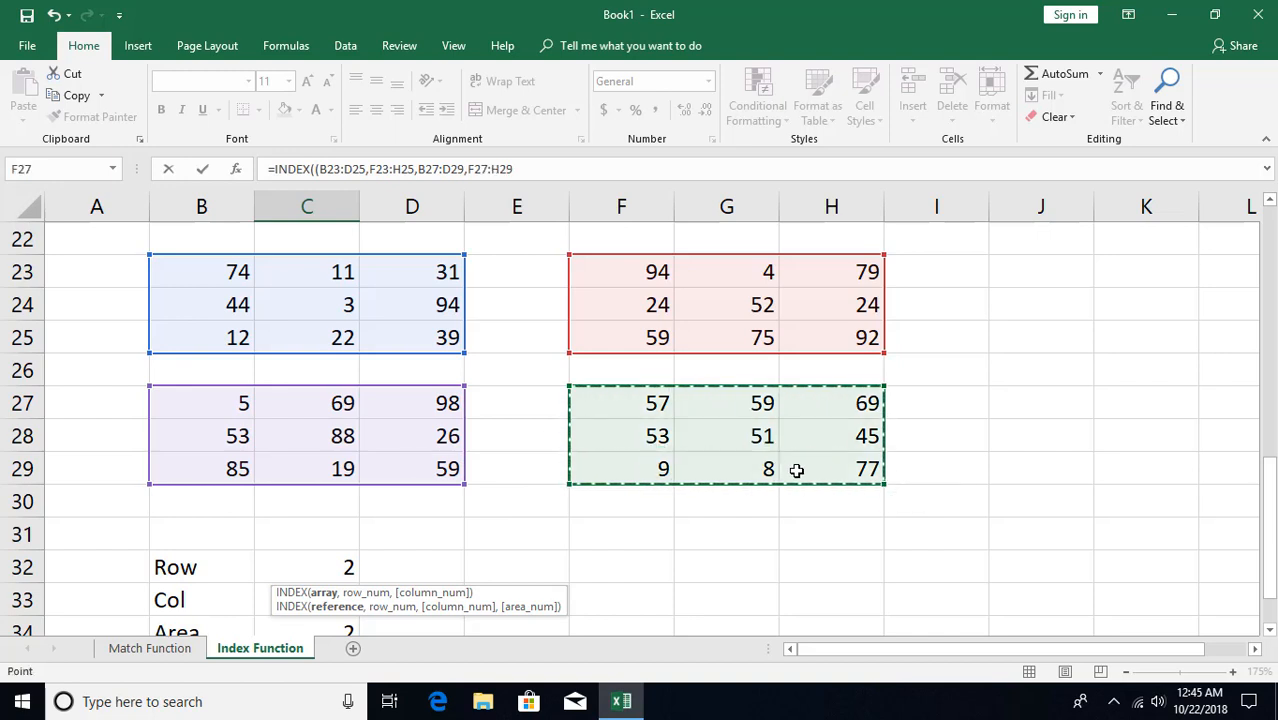
pyautogui.scroll(-1, 790, 468)
pyautogui.scroll(-1, 742, 493)
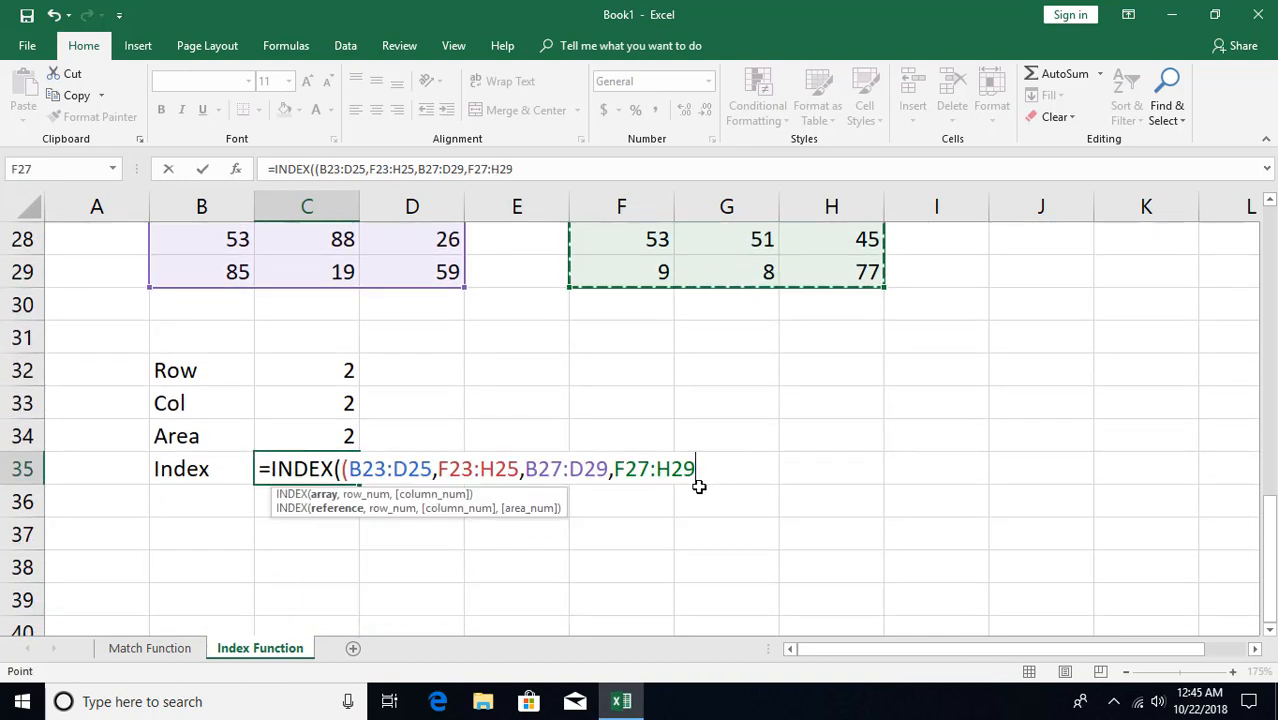
pyautogui.write(')')
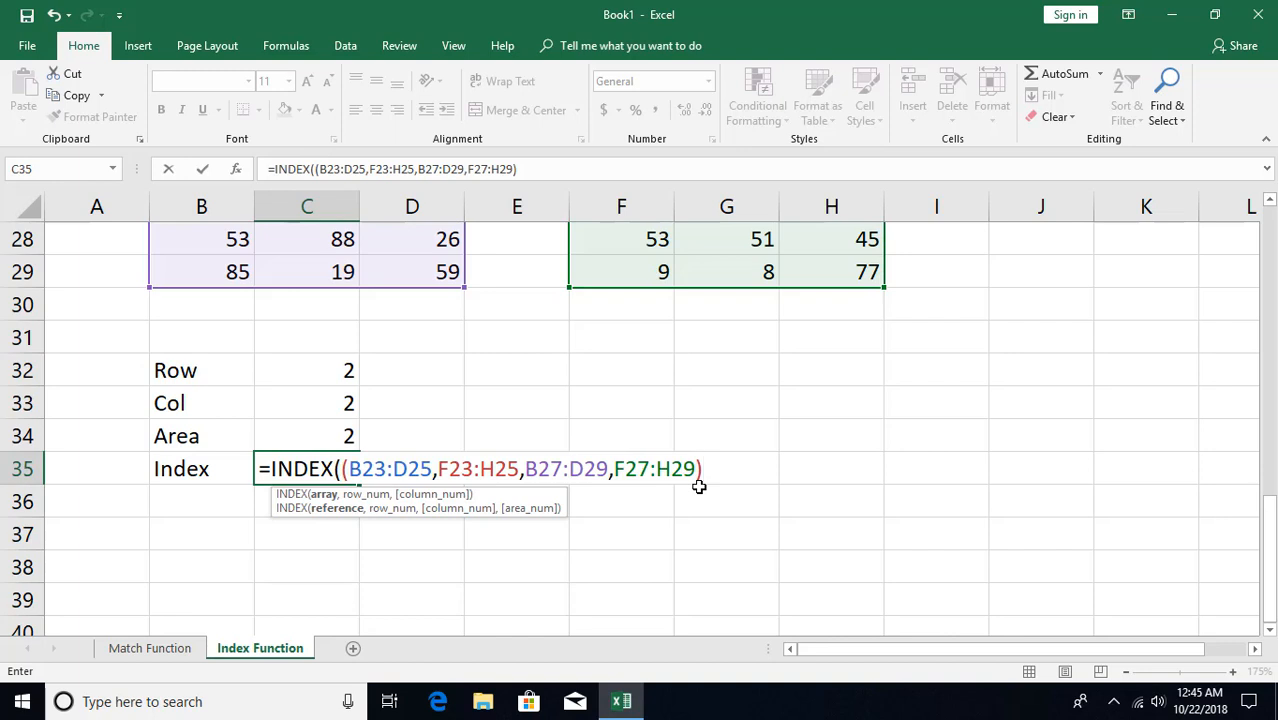
pyautogui.write(',')
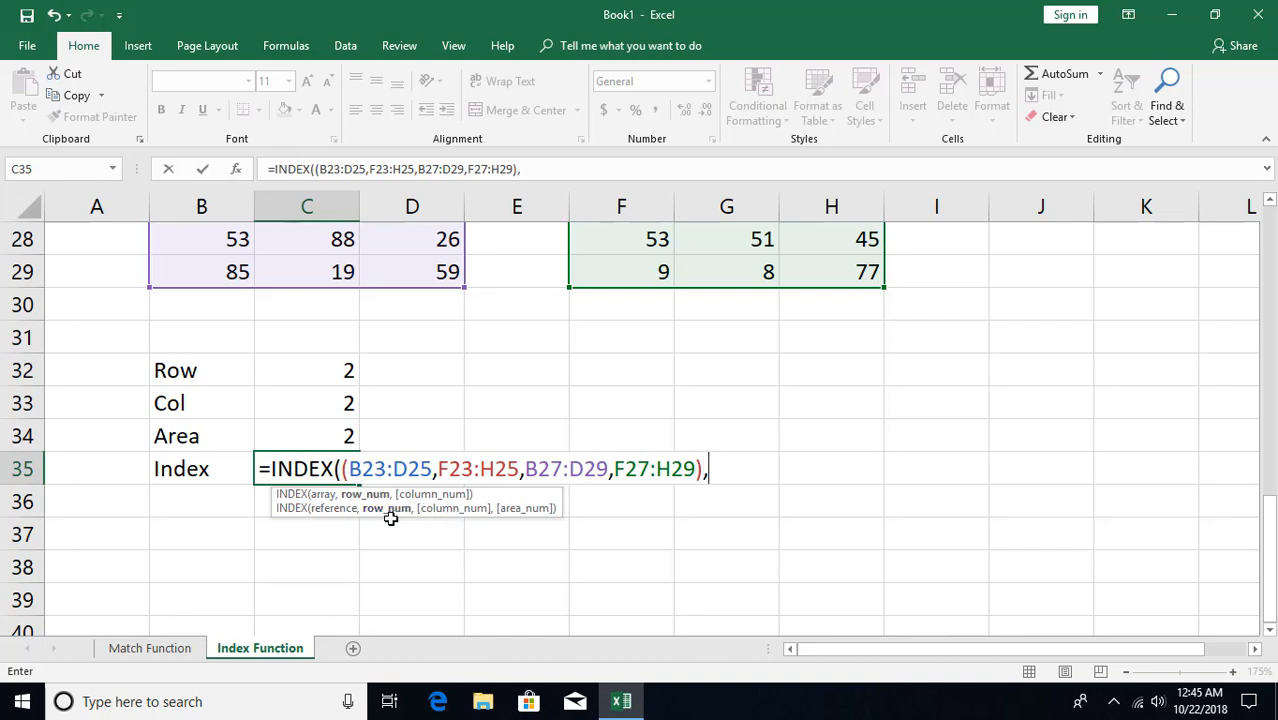
# Complete the C35 INDEX formula with C32 as row, C33 as column and C34 as area number
pyautogui.click(307, 372)
pyautogui.write(',')
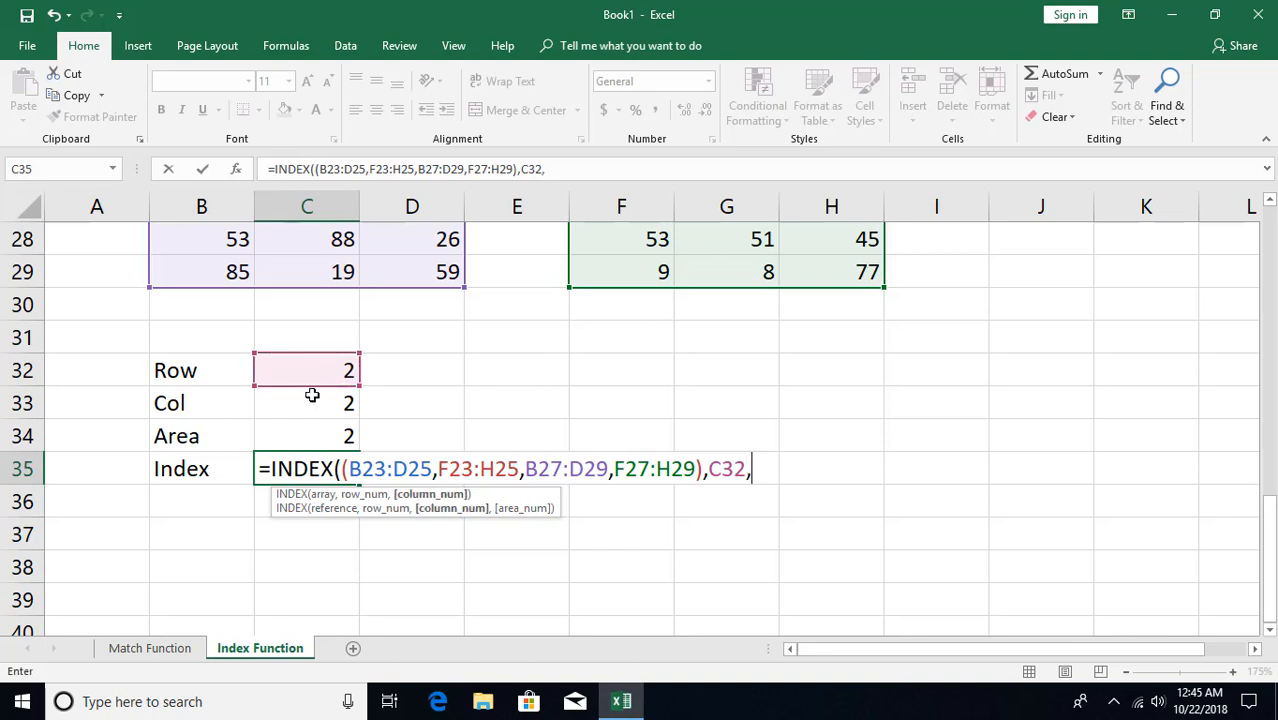
pyautogui.click(309, 404)
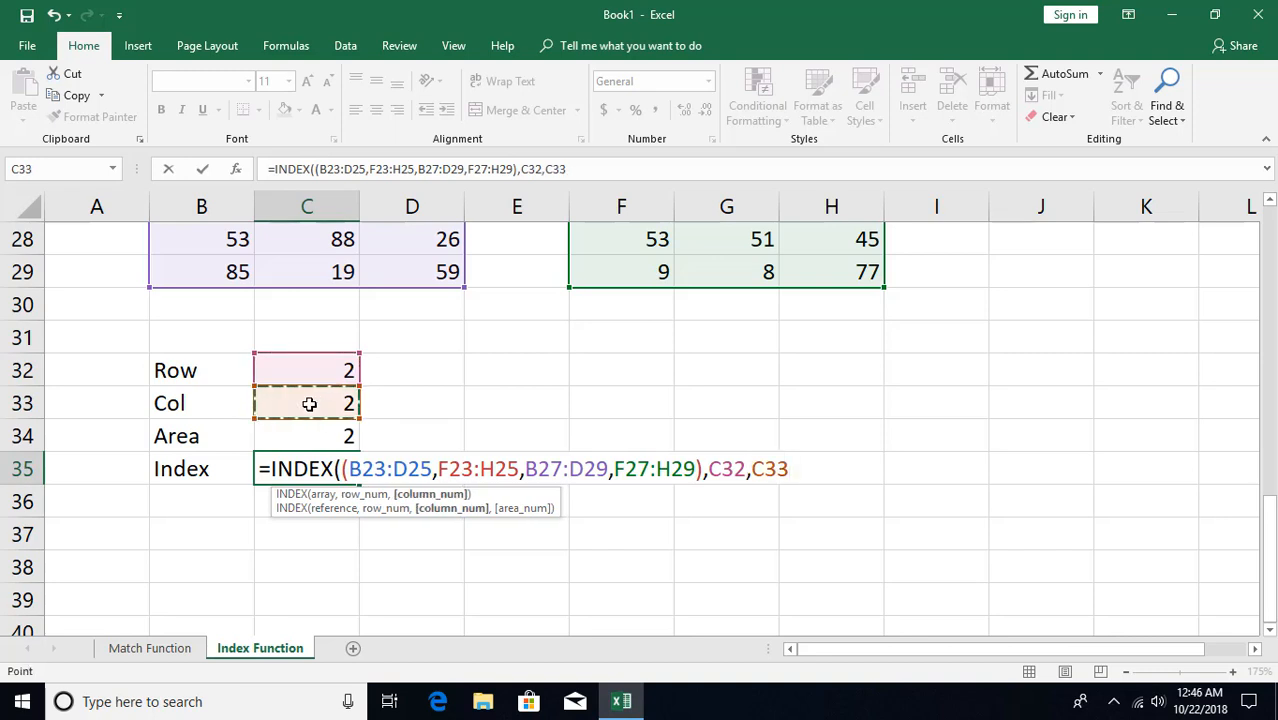
pyautogui.write(',')
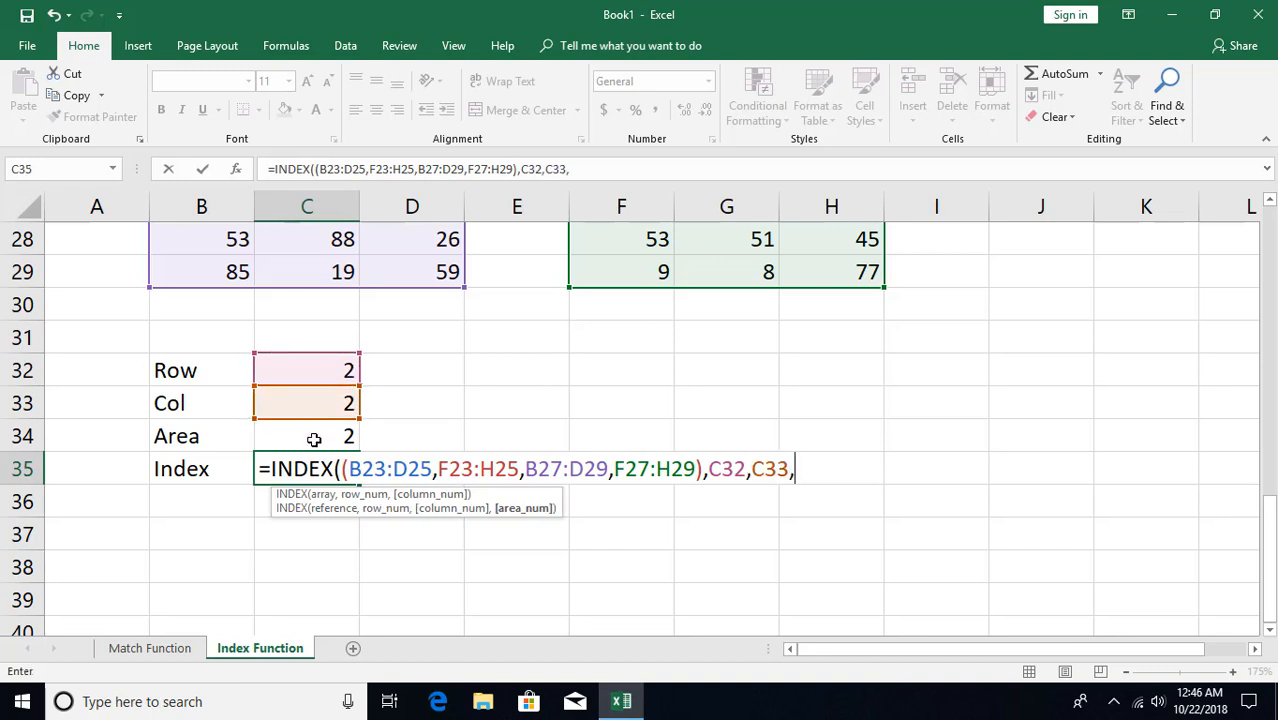
pyautogui.click(313, 440)
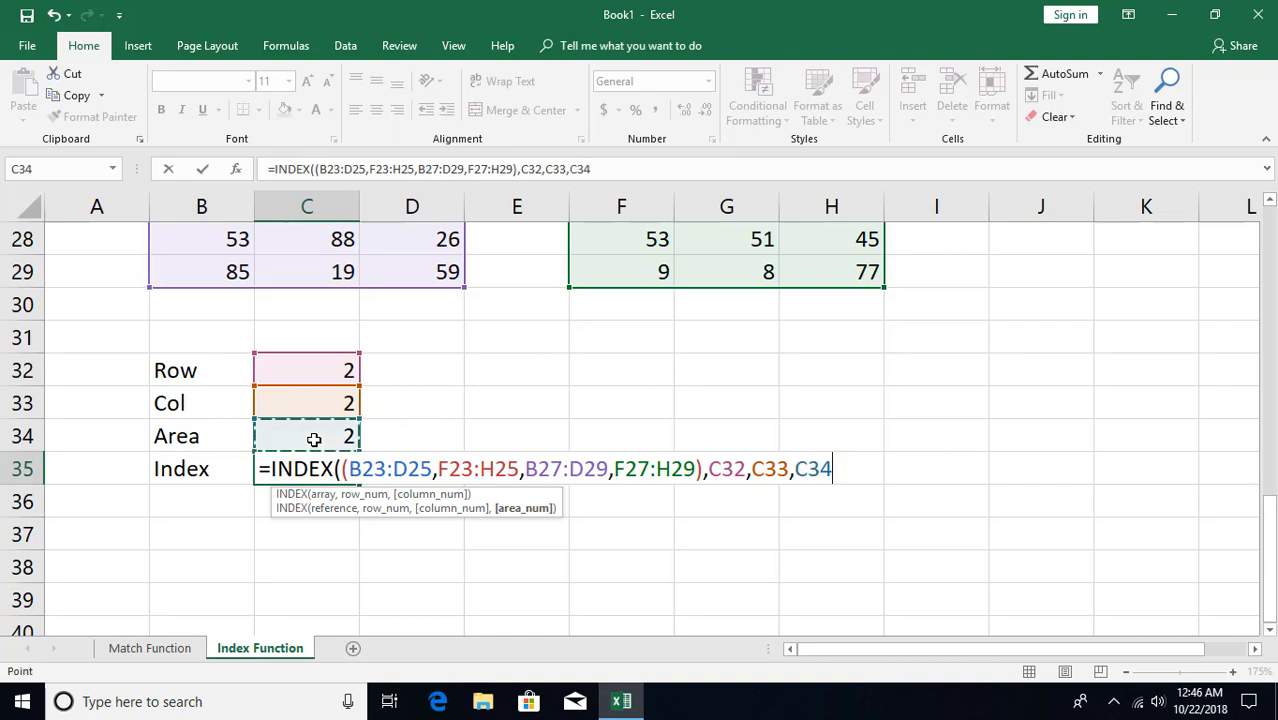
pyautogui.write(')')
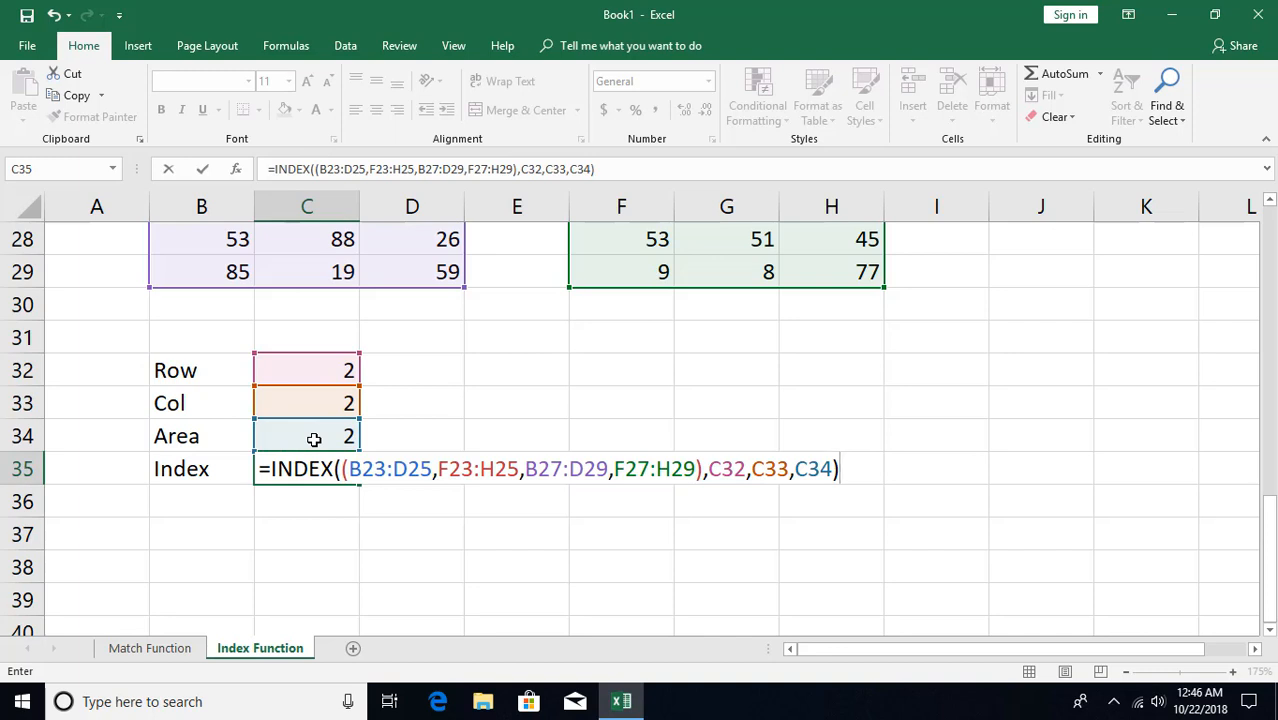
pyautogui.press('Return')
# Check the C35 index result against the second row and second column of the block F23:H25
pyautogui.click(318, 467)
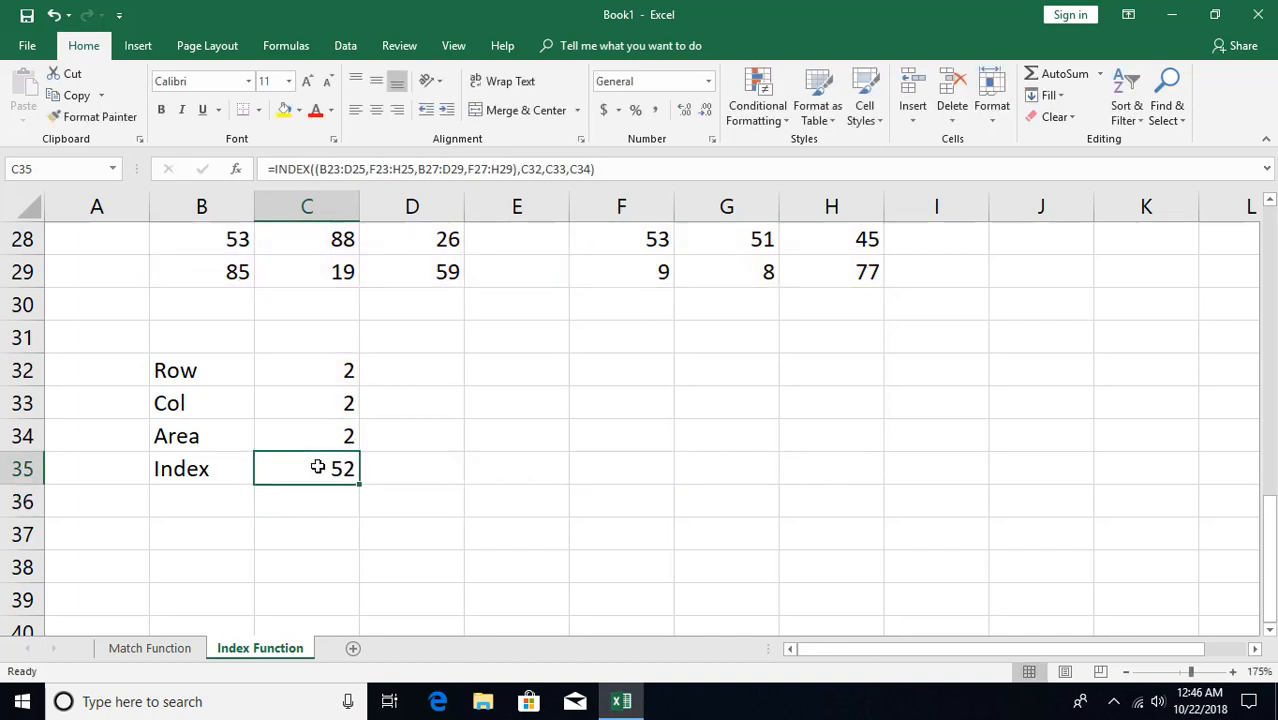
pyautogui.scroll(2, 318, 467)
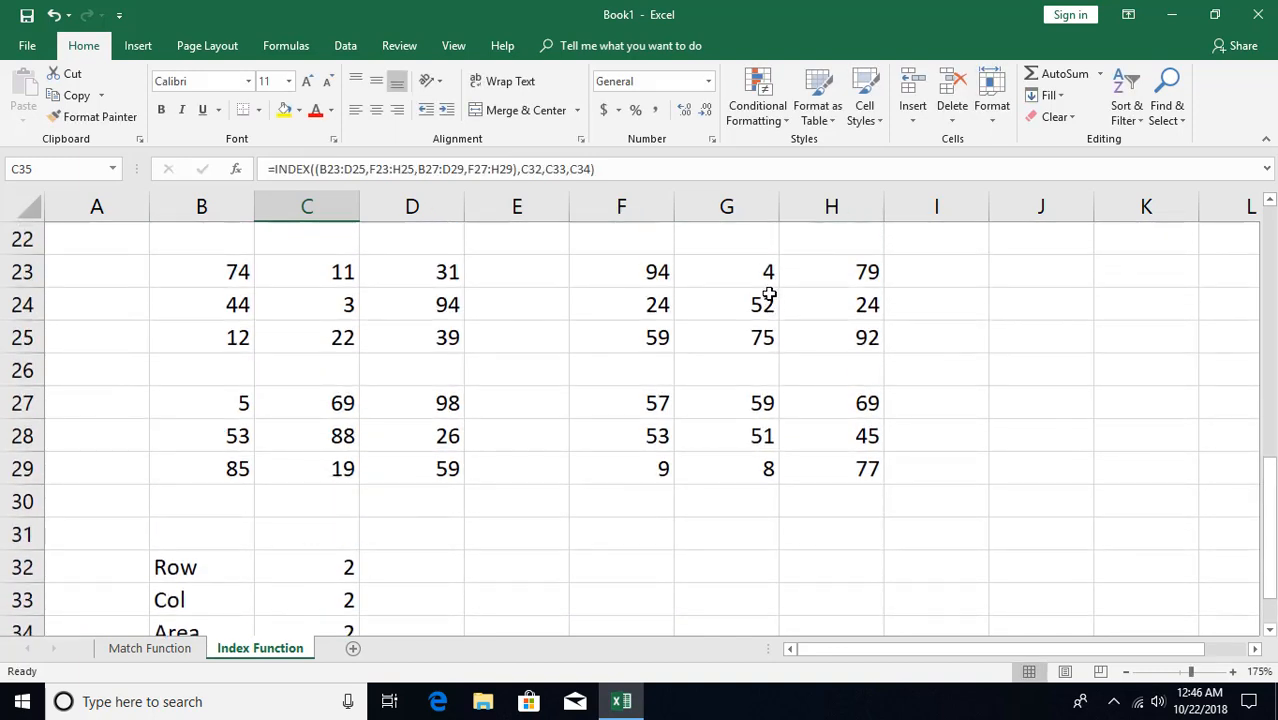
pyautogui.click(792, 306)
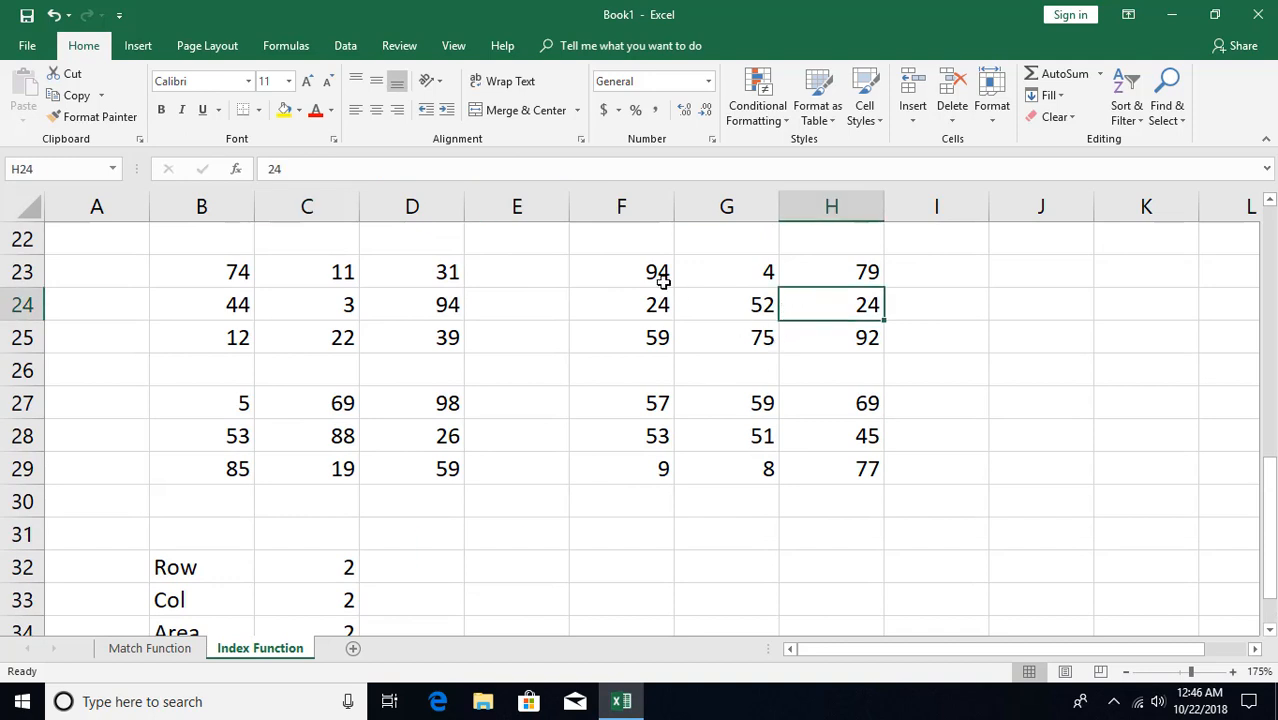
pyautogui.moveTo(633, 303); pyautogui.dragTo(851, 305)
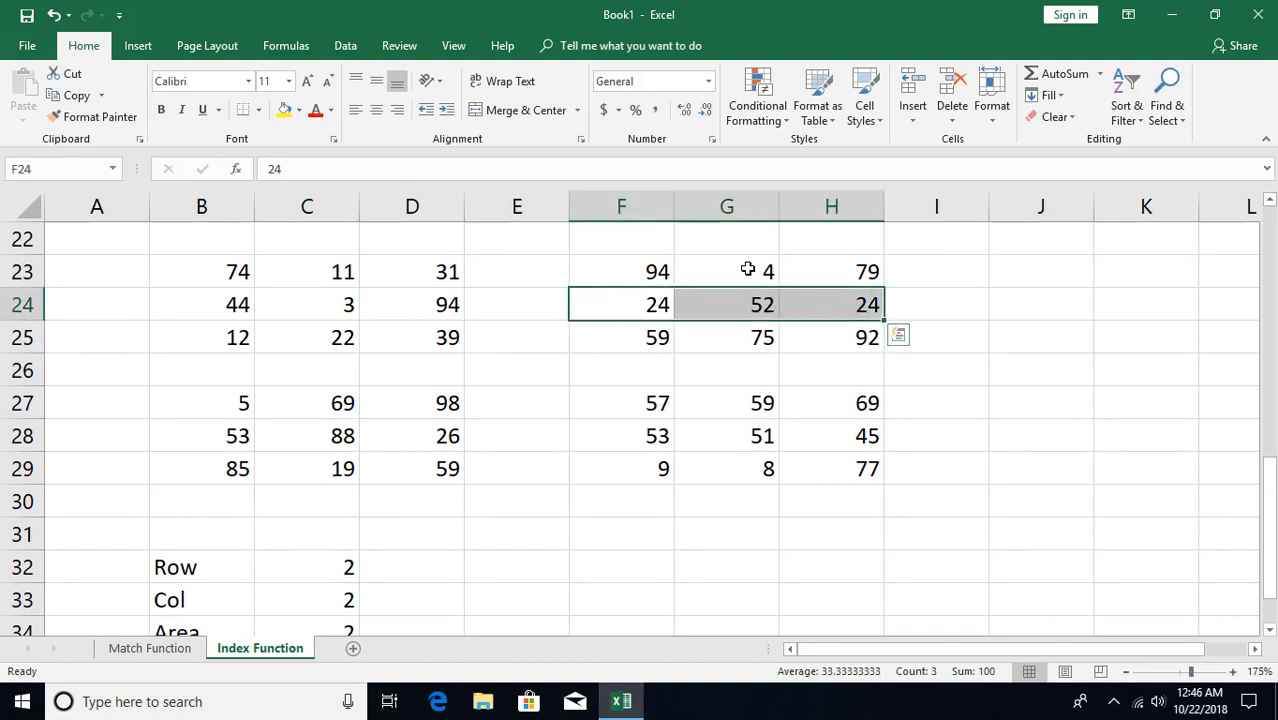
pyautogui.moveTo(750, 270); pyautogui.dragTo(751, 336)
pyautogui.click(752, 310)
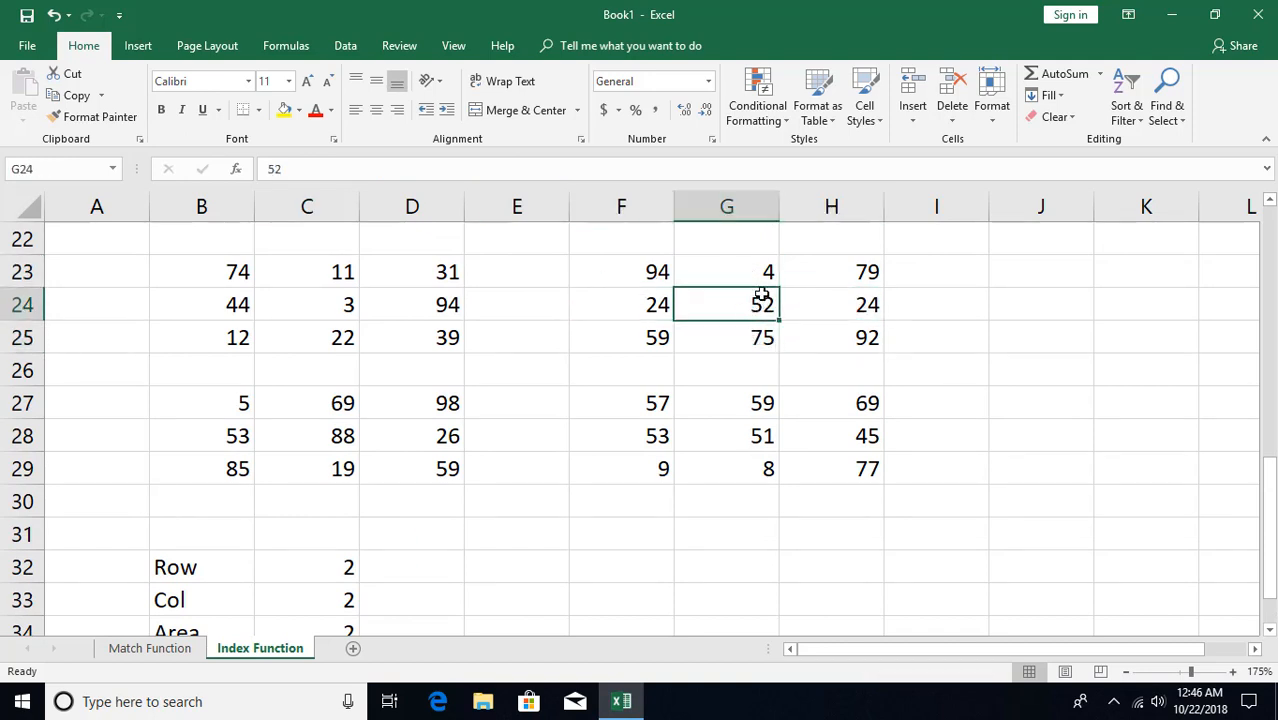
pyautogui.scroll(-1, 350, 585)
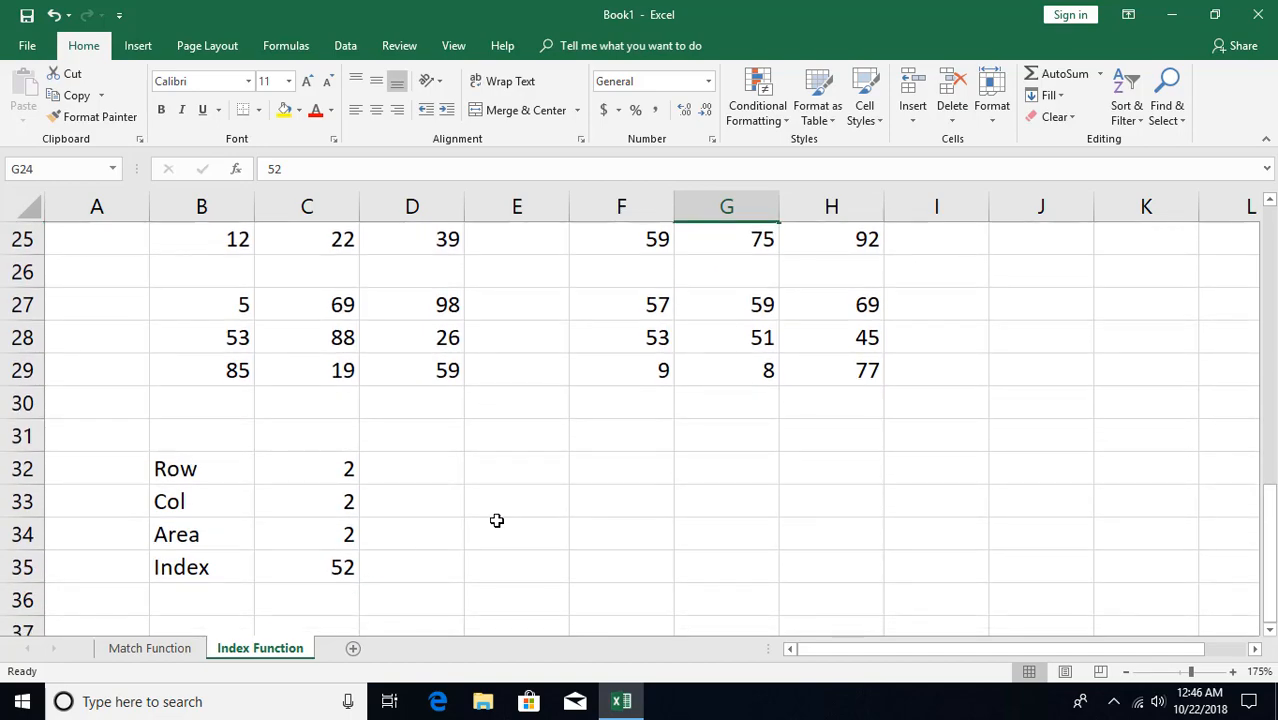